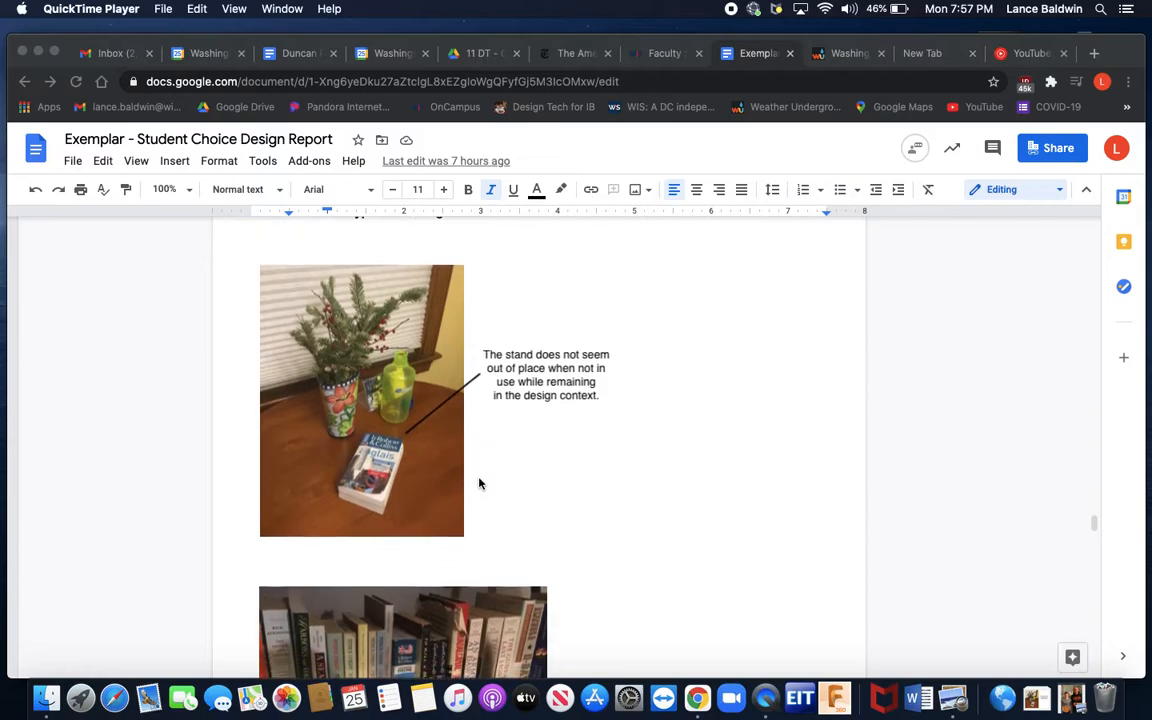
Step: Capture a screenshot of the phone photo with blank page space beside it, and open the new screenshot in Preview
scroll(478, 484, "down", 3)
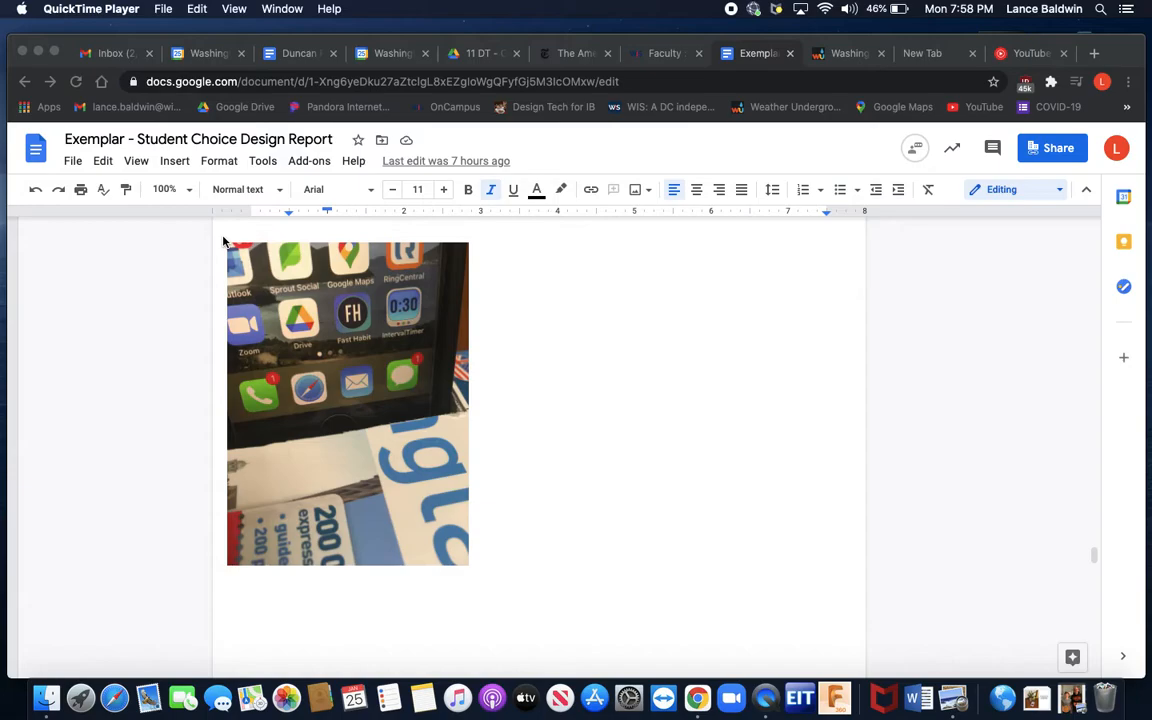
key("super+shift+4")
left_click_drag(222, 237, 681, 580)
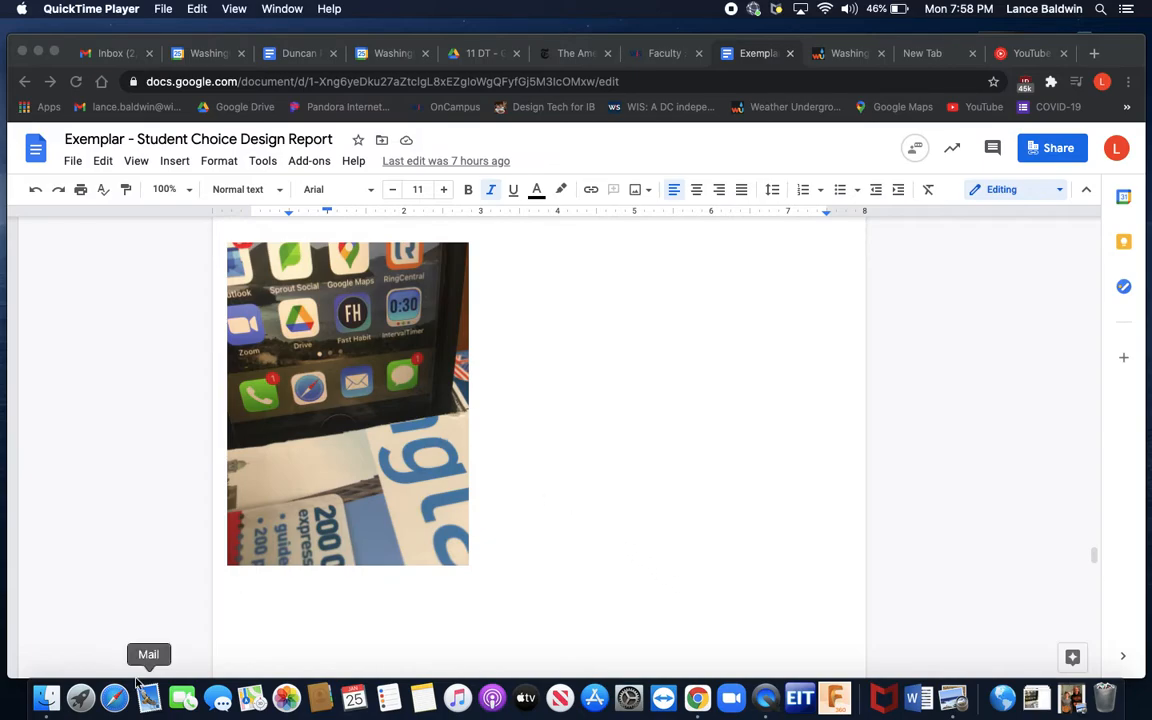
left_click(47, 699)
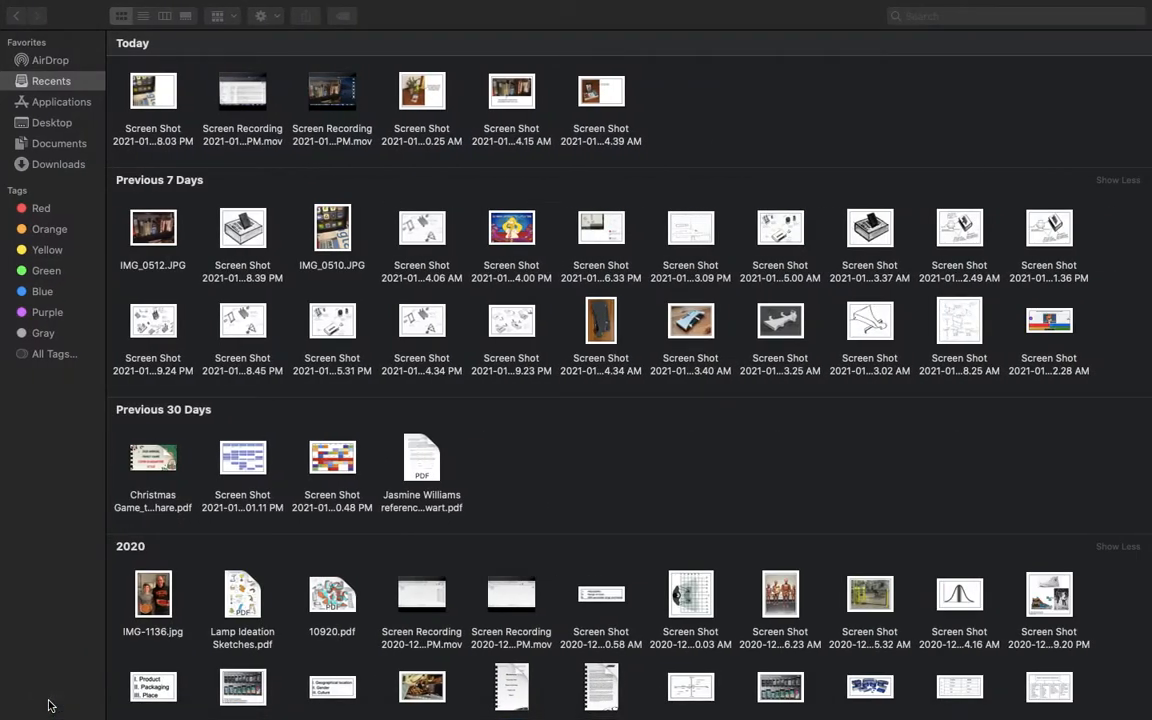
double_click(153, 92)
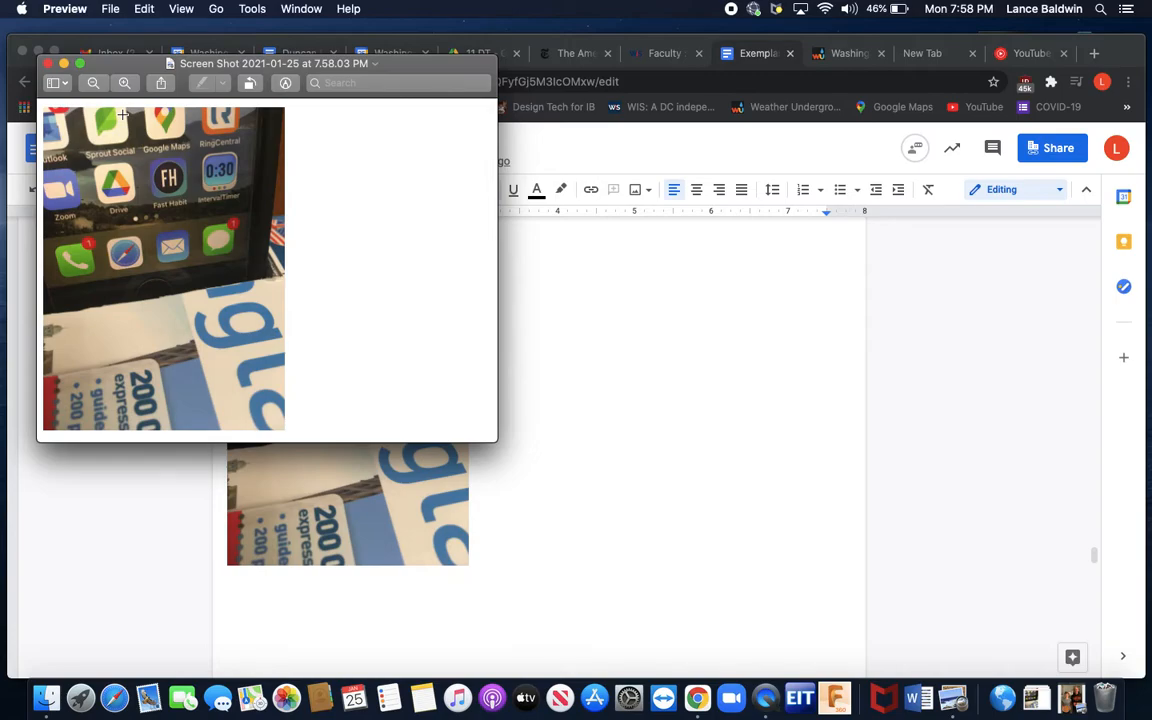
Step: Show the markup tools, add a text box, and place it in the white space beside the upper half of the photo
left_click(284, 84)
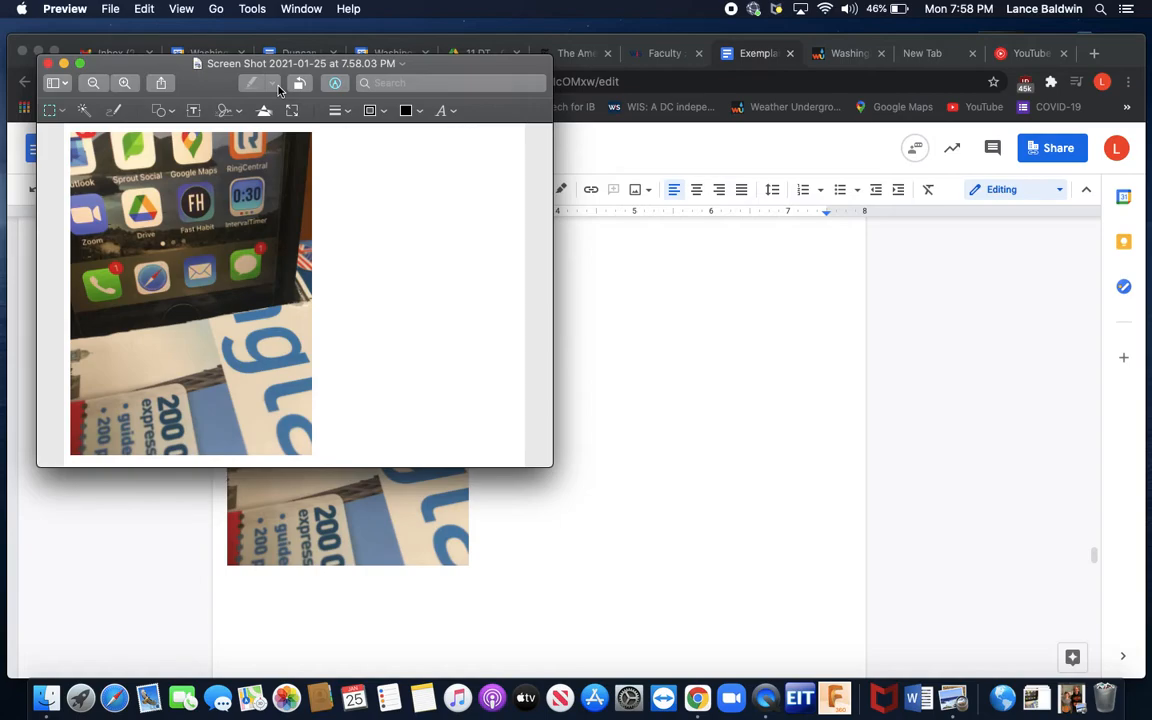
left_click(194, 113)
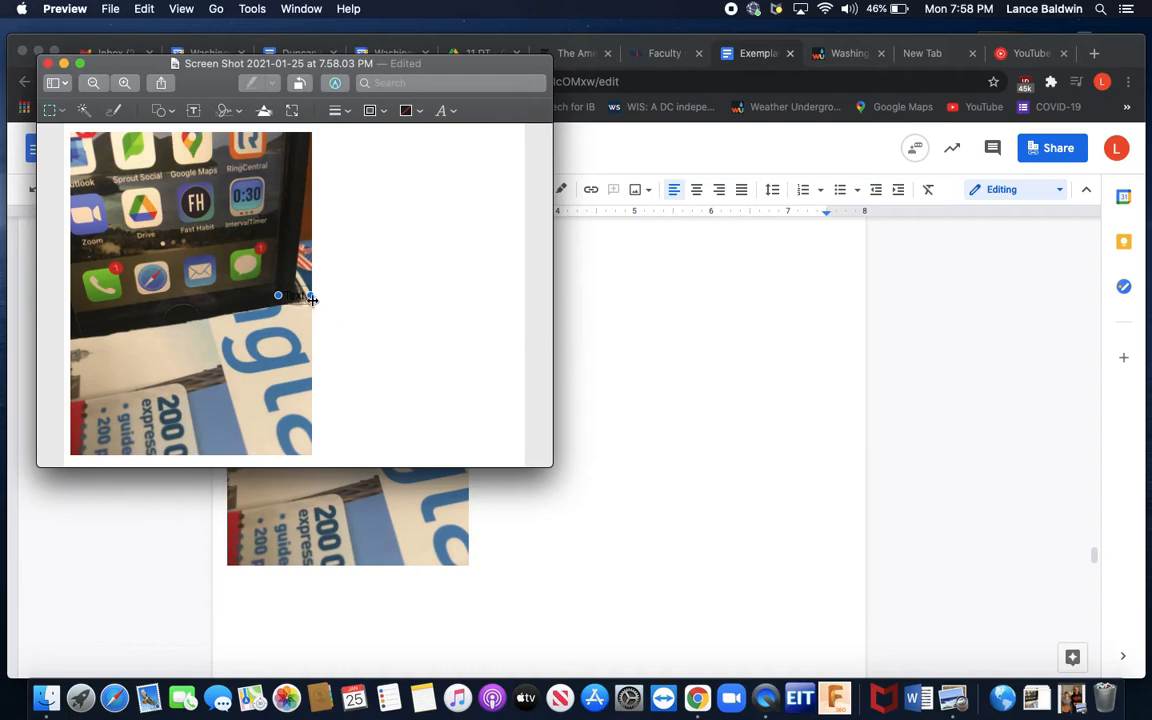
left_click_drag(300, 295, 414, 283)
left_click(449, 115)
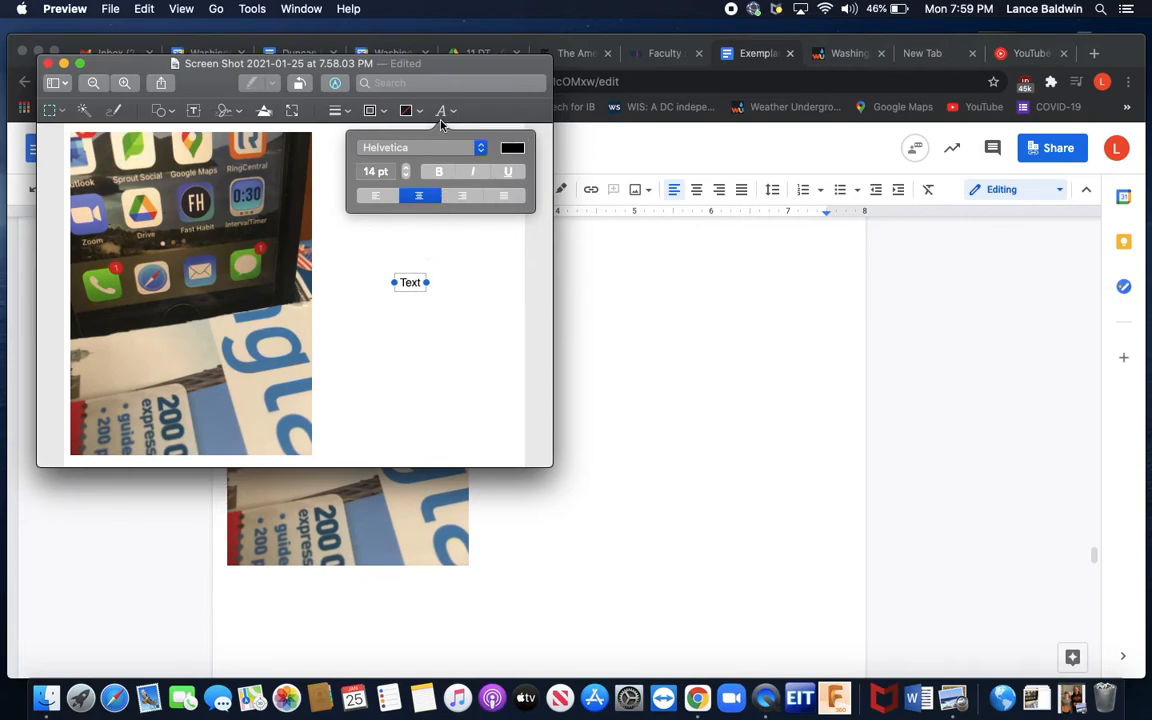
left_click(474, 116)
left_click(408, 286)
left_click_drag(408, 286, 400, 213)
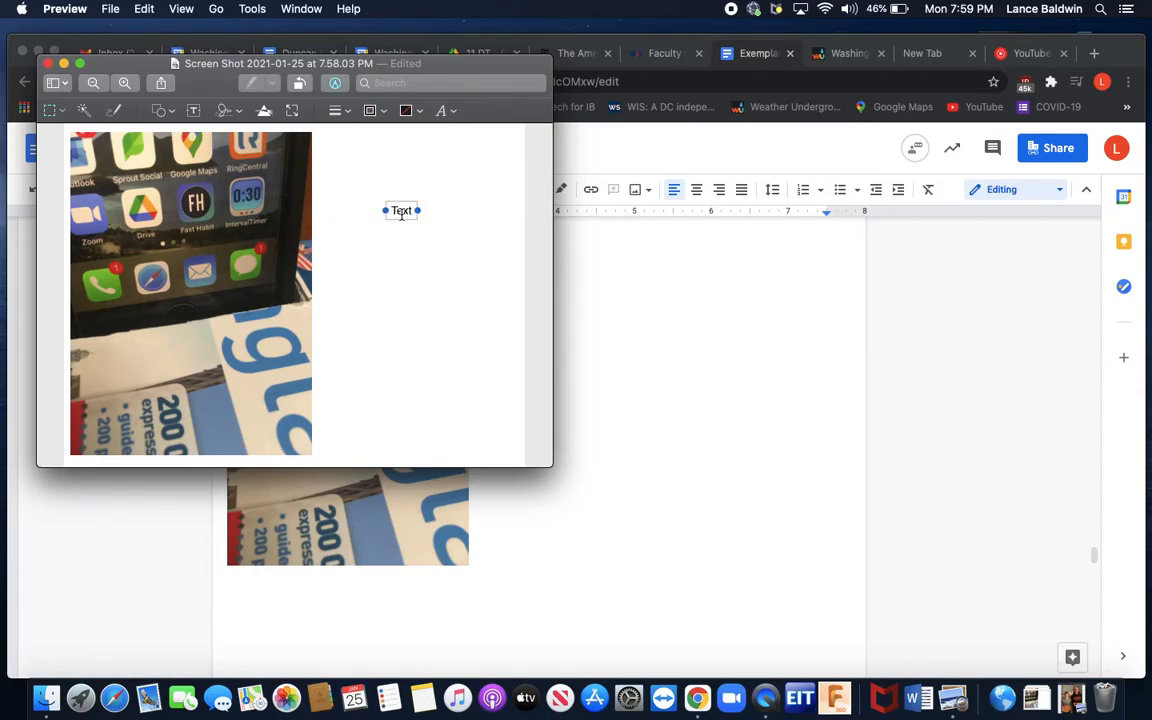
Step: Replace the placeholder text in the text box with "The stand obscures the home button"
double_click(400, 210)
type("The stand")
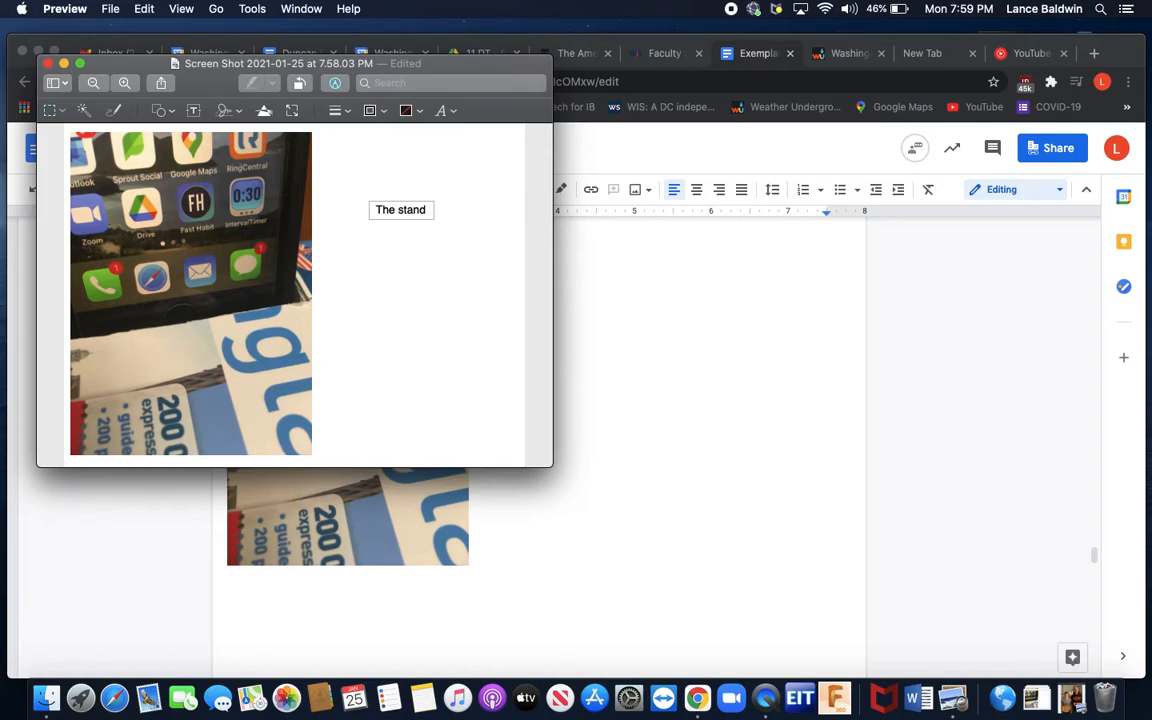
type("obsur")
key("BackSpace")
key("BackSpace")
type("cures")
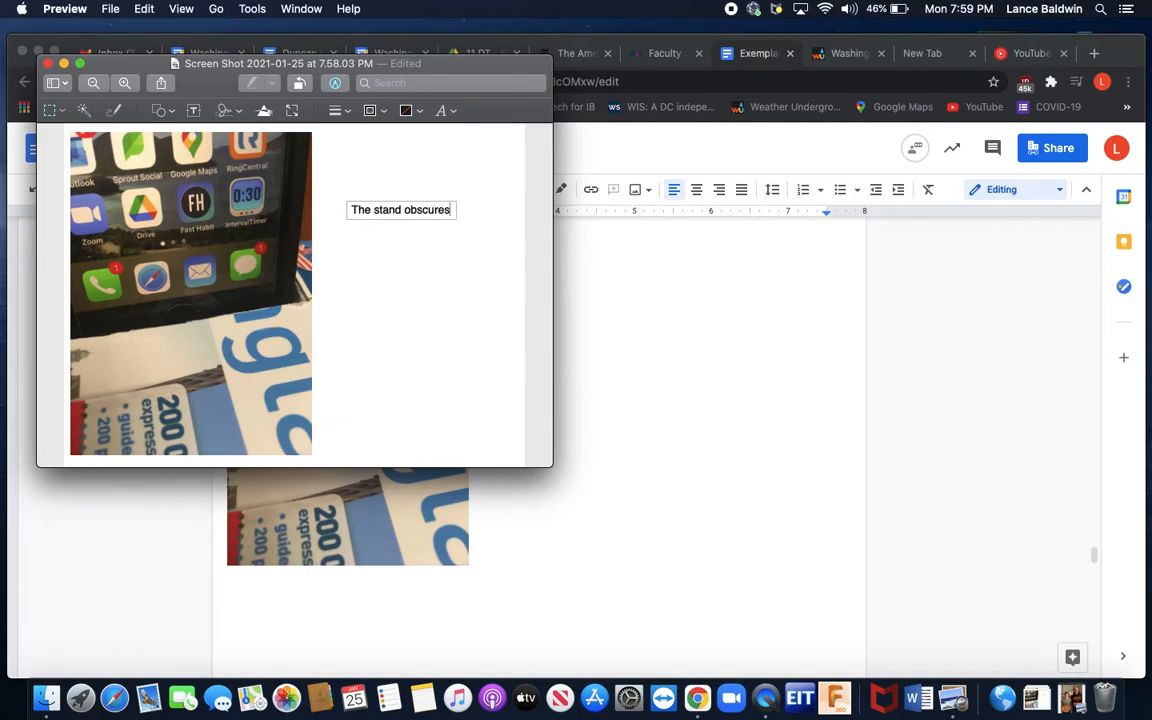
type(" the home")
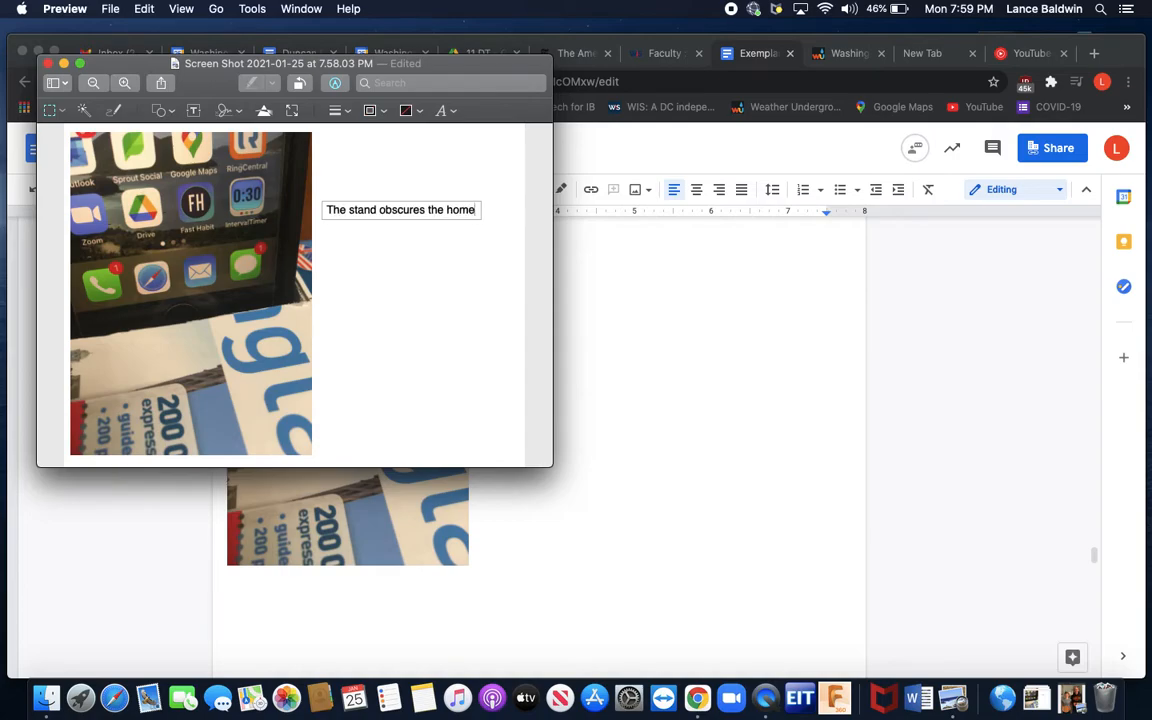
type(" butt")
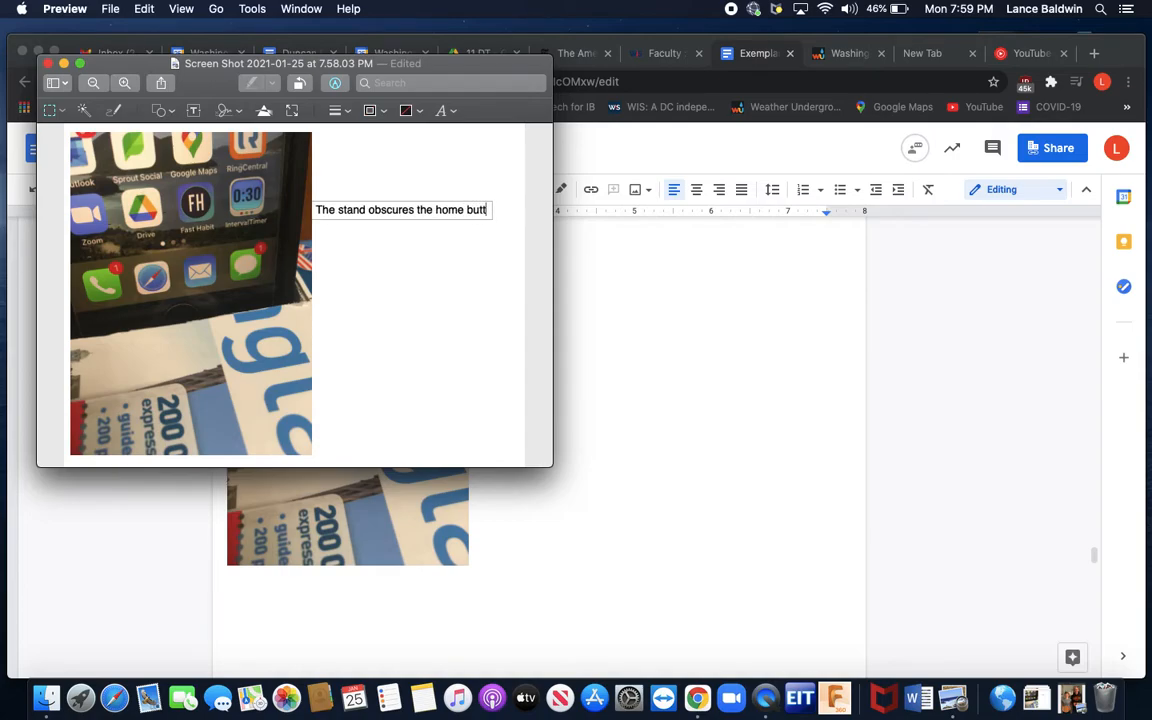
type("on")
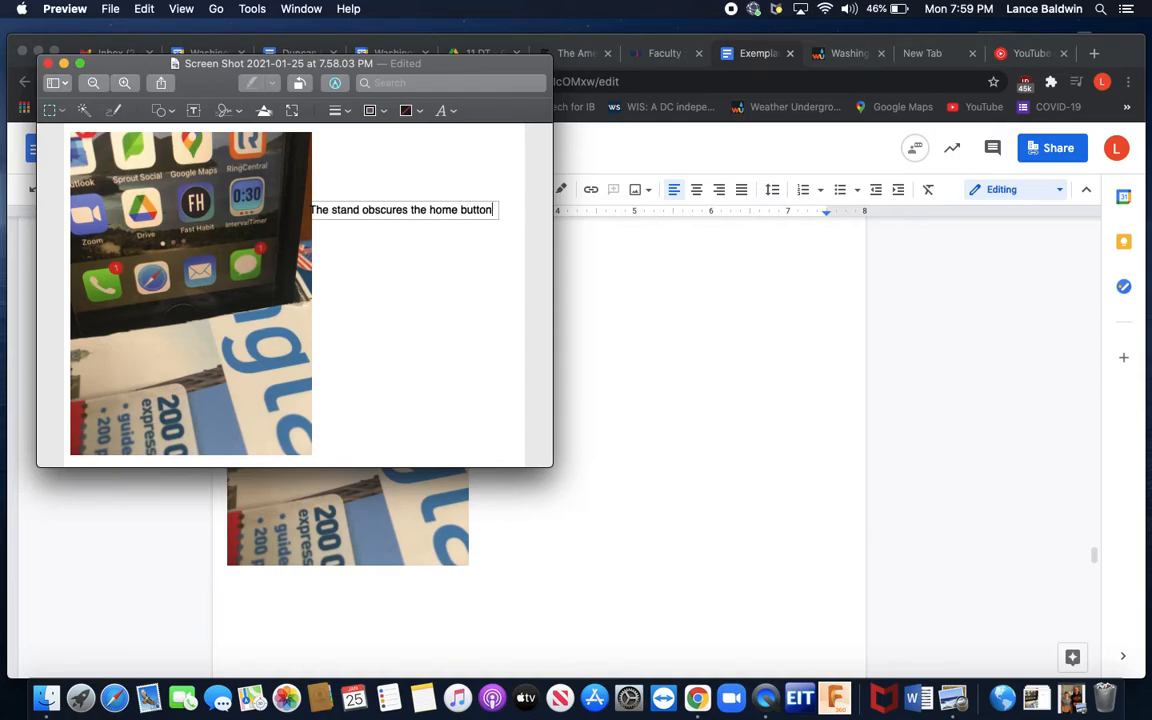
Step: Insert "half" before "obscures" and wrap the caption onto two lines, with "the home button" on the second
left_click(362, 211)
type("half")
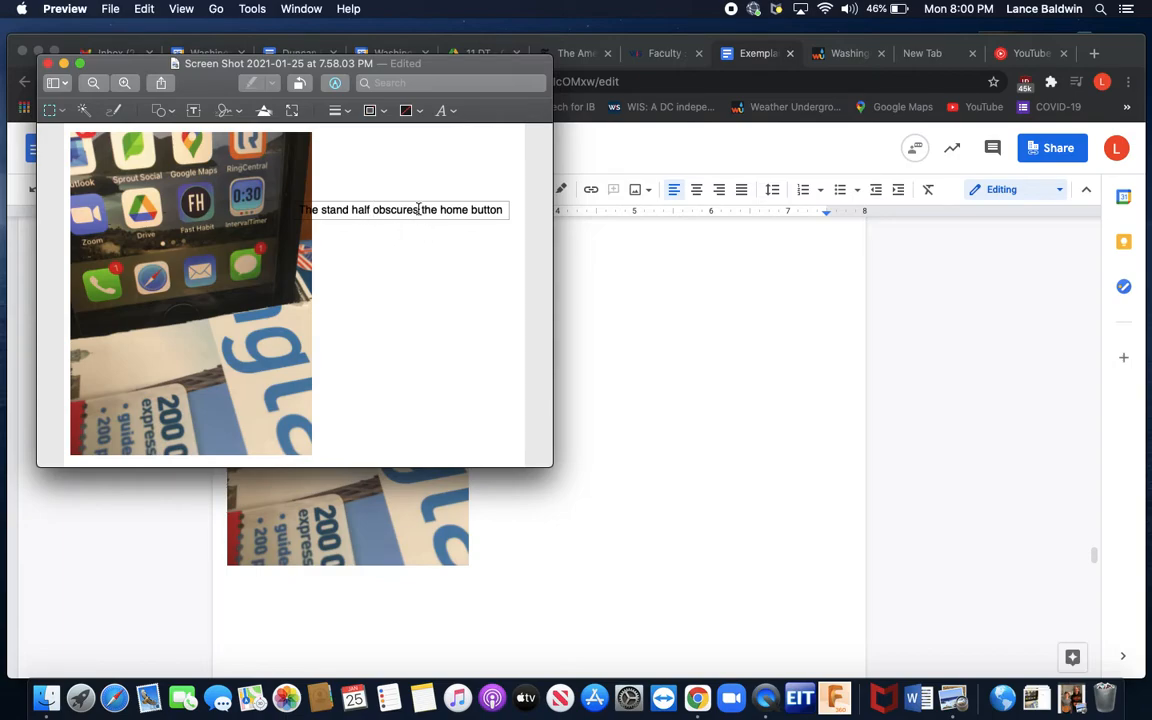
left_click(405, 241)
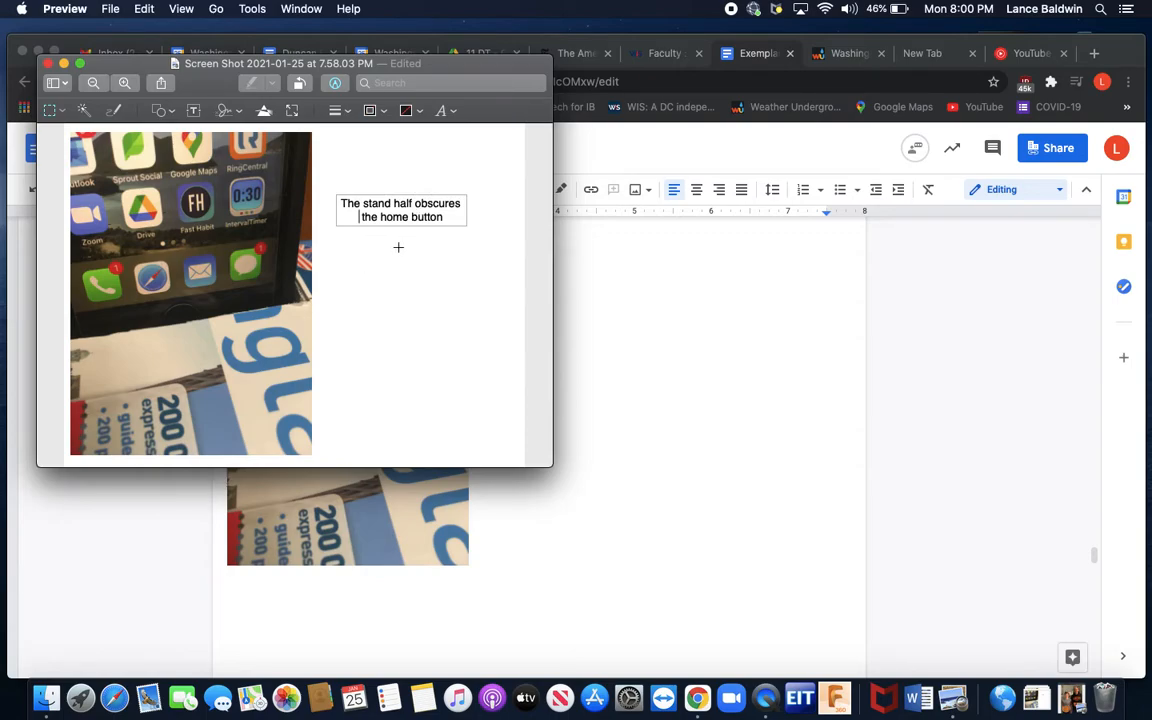
Step: Add a straight black line from near the phone's home button towards the caption, using the second-thinnest line weight
left_click(165, 111)
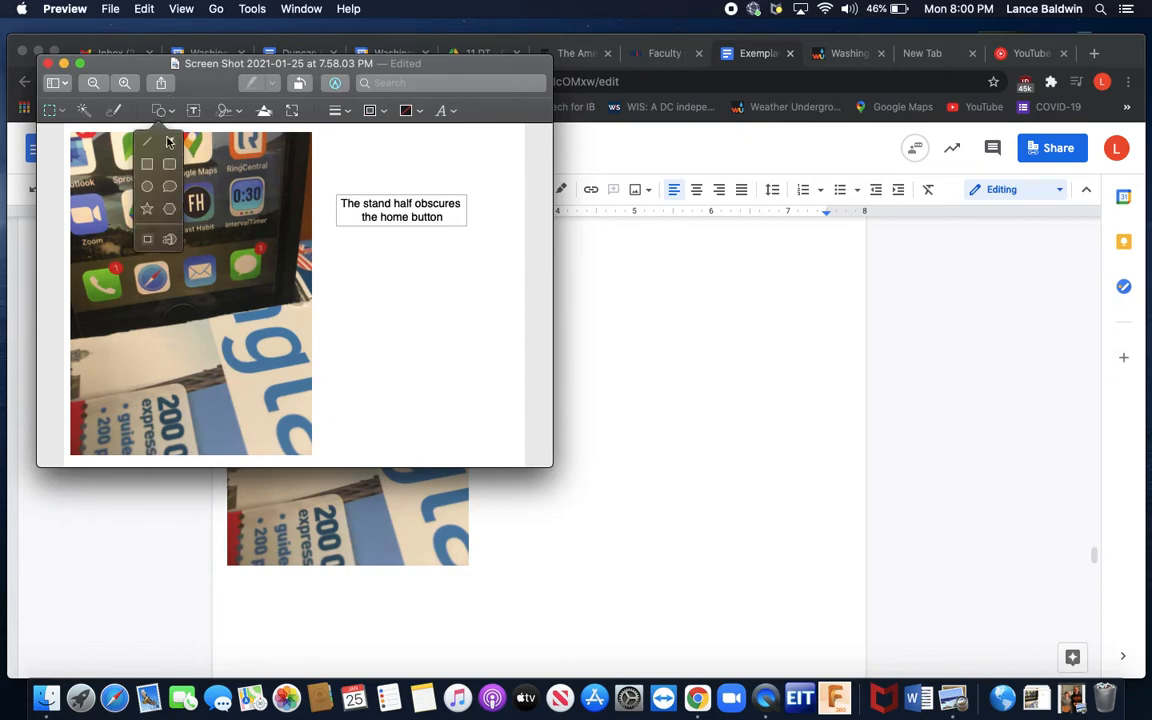
left_click(148, 142)
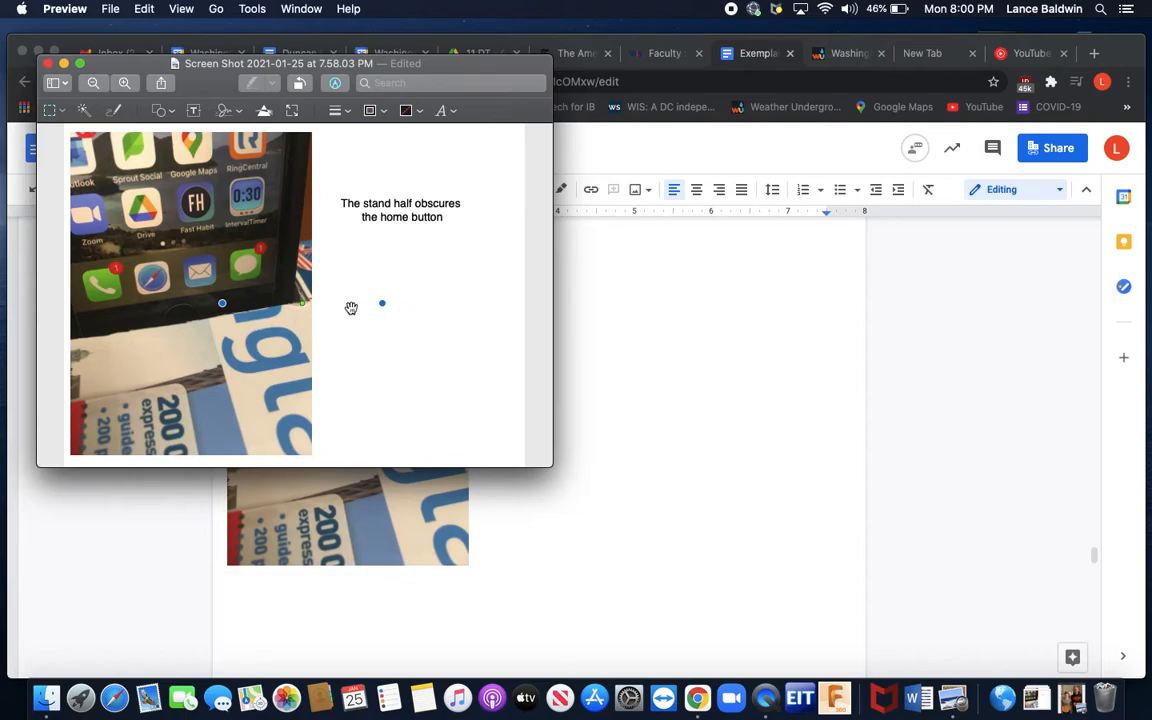
left_click_drag(381, 306, 332, 227)
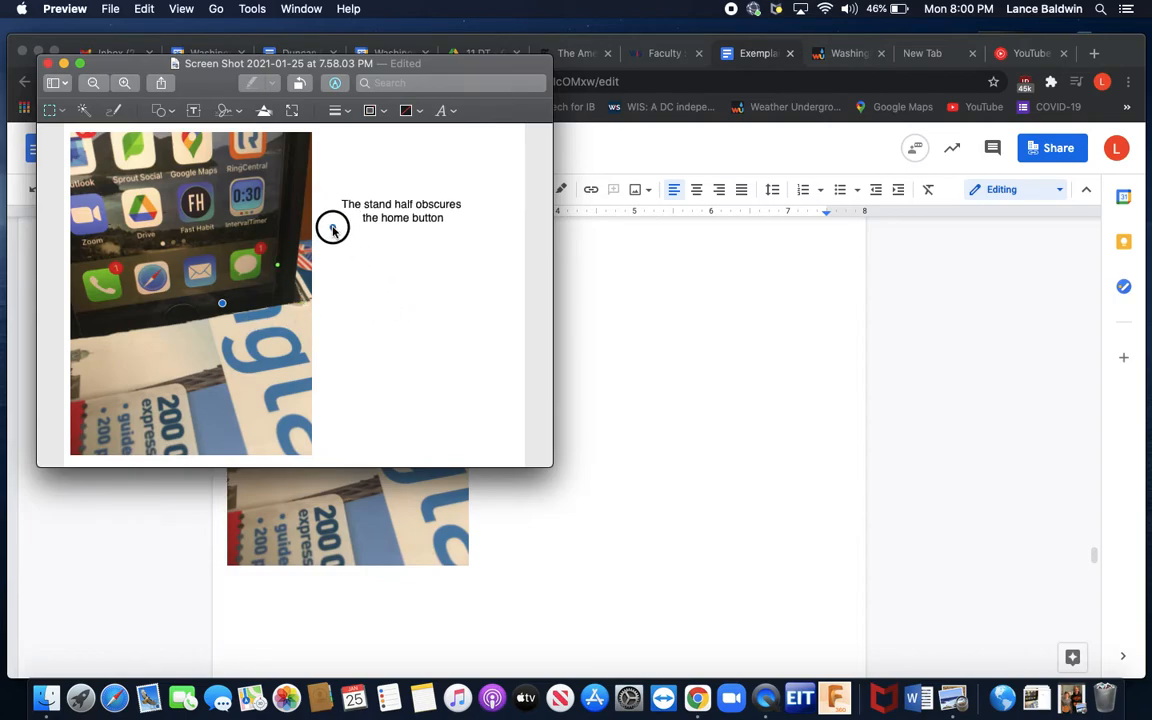
left_click(352, 112)
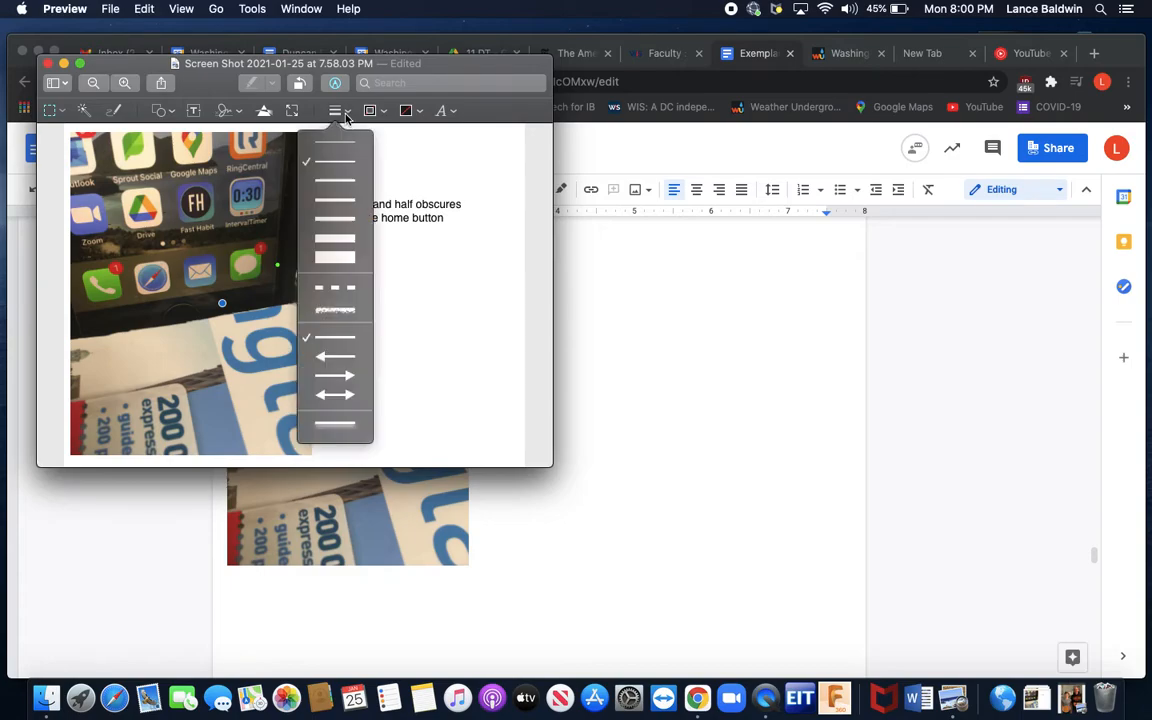
left_click(334, 160)
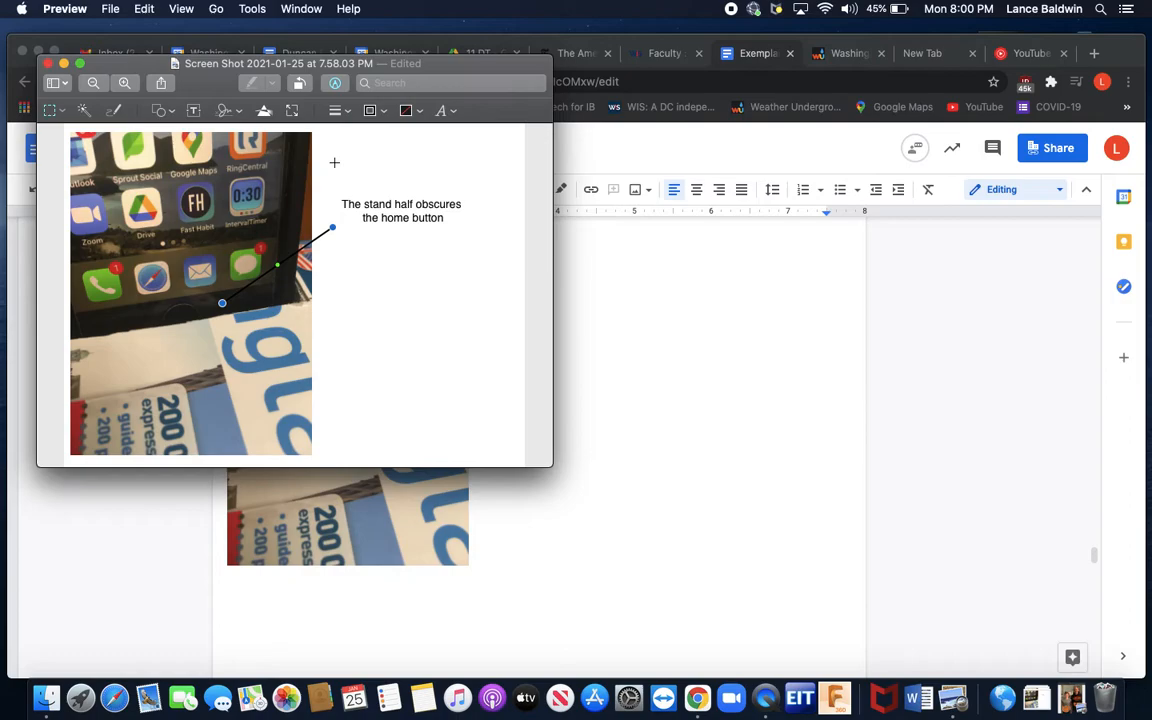
Step: Try the fifth and the thinnest line weights on the pointer line, and restore the second-thinnest weight
left_click(342, 111)
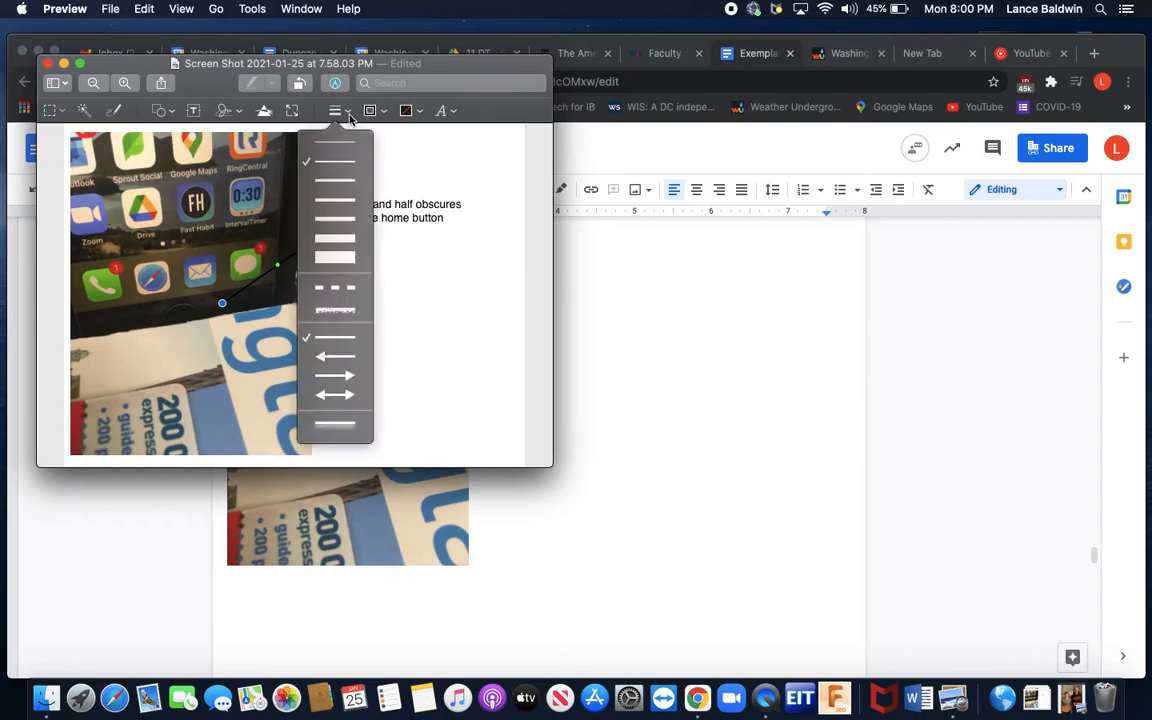
left_click(339, 217)
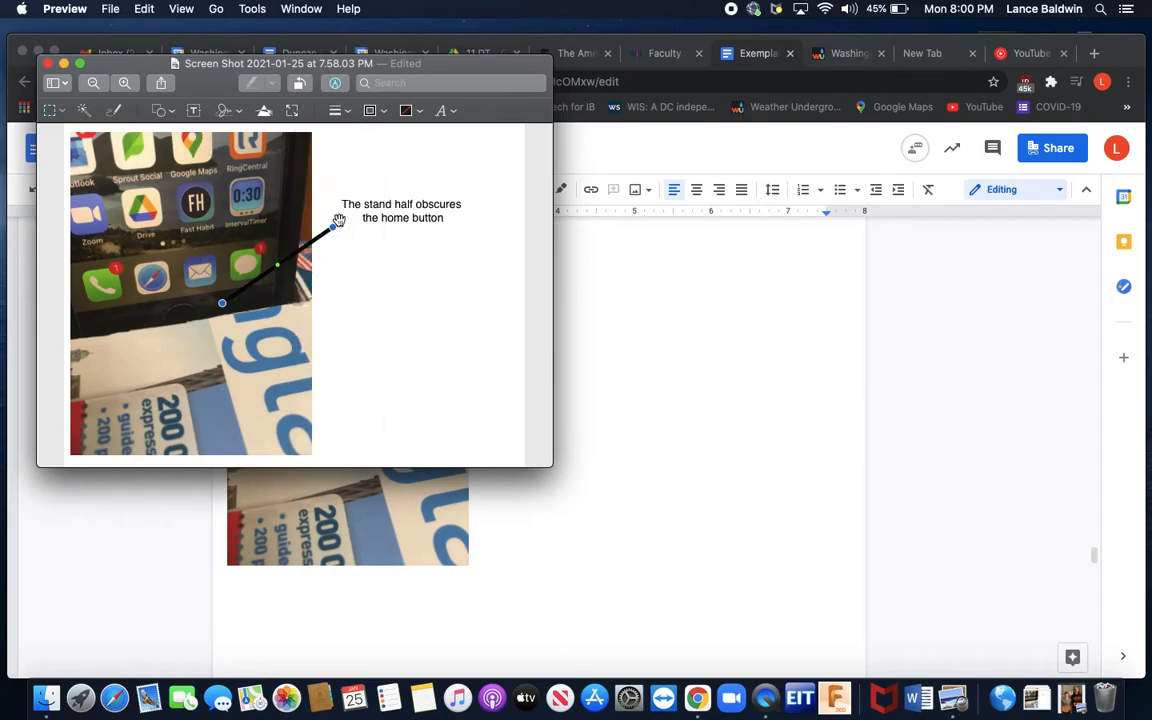
left_click(340, 111)
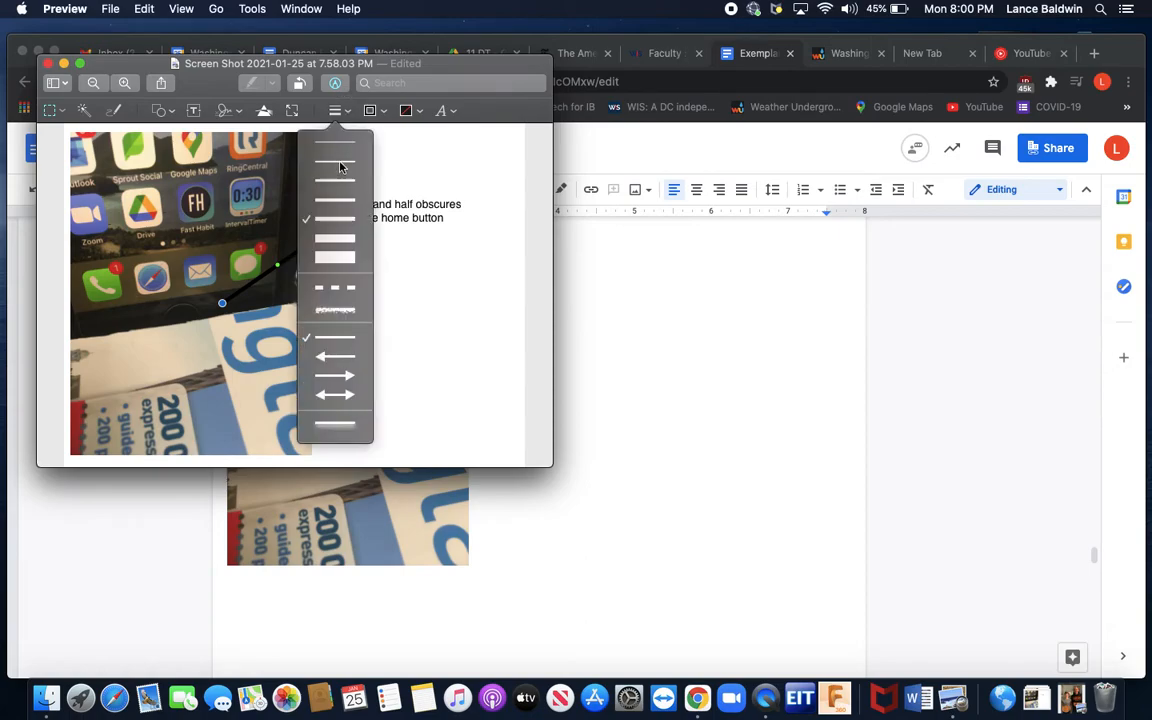
left_click(339, 163)
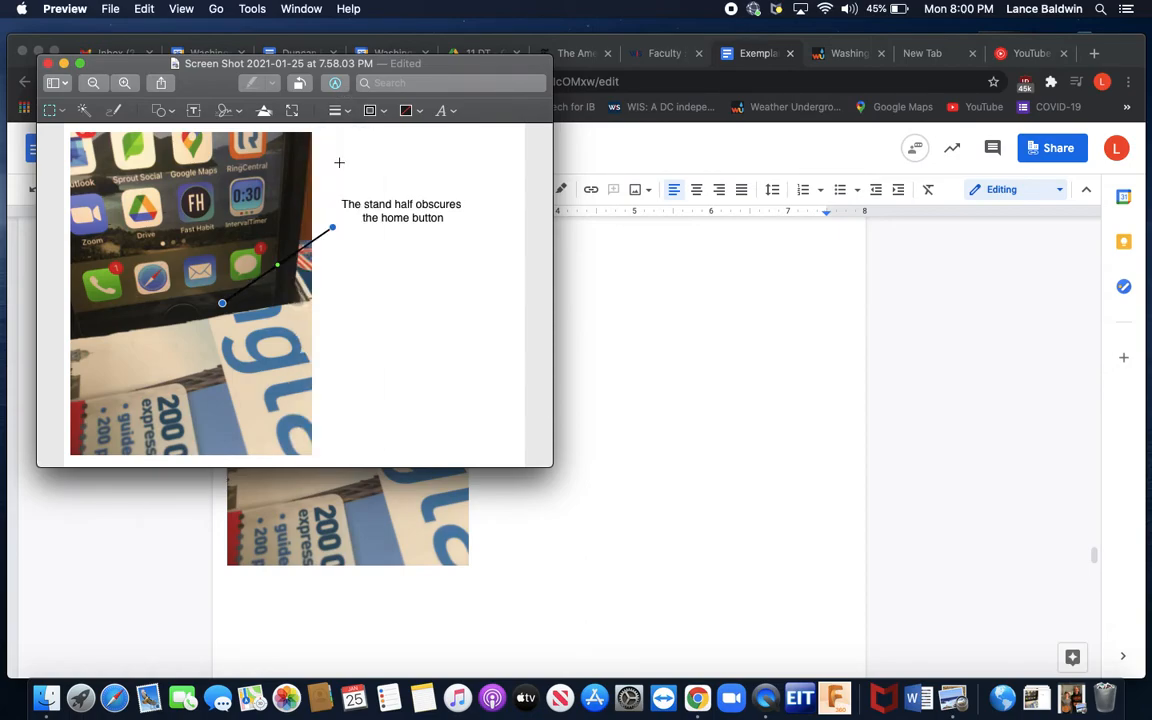
left_click(340, 111)
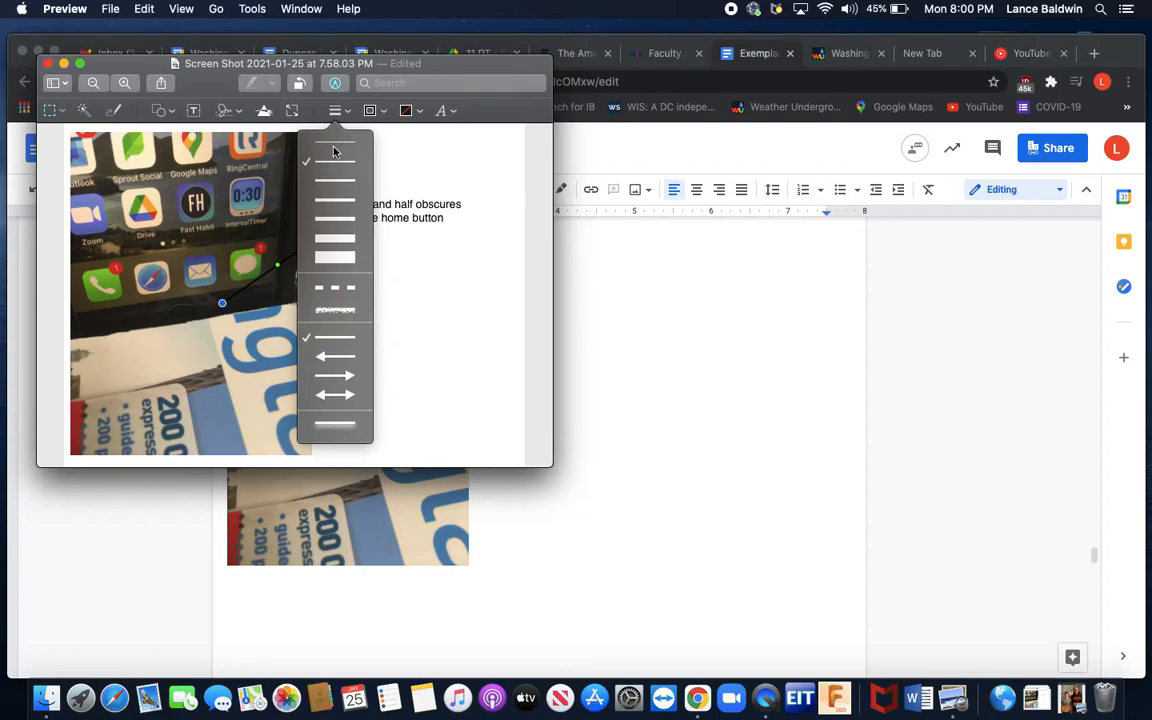
left_click(334, 146)
left_click(336, 110)
left_click(336, 166)
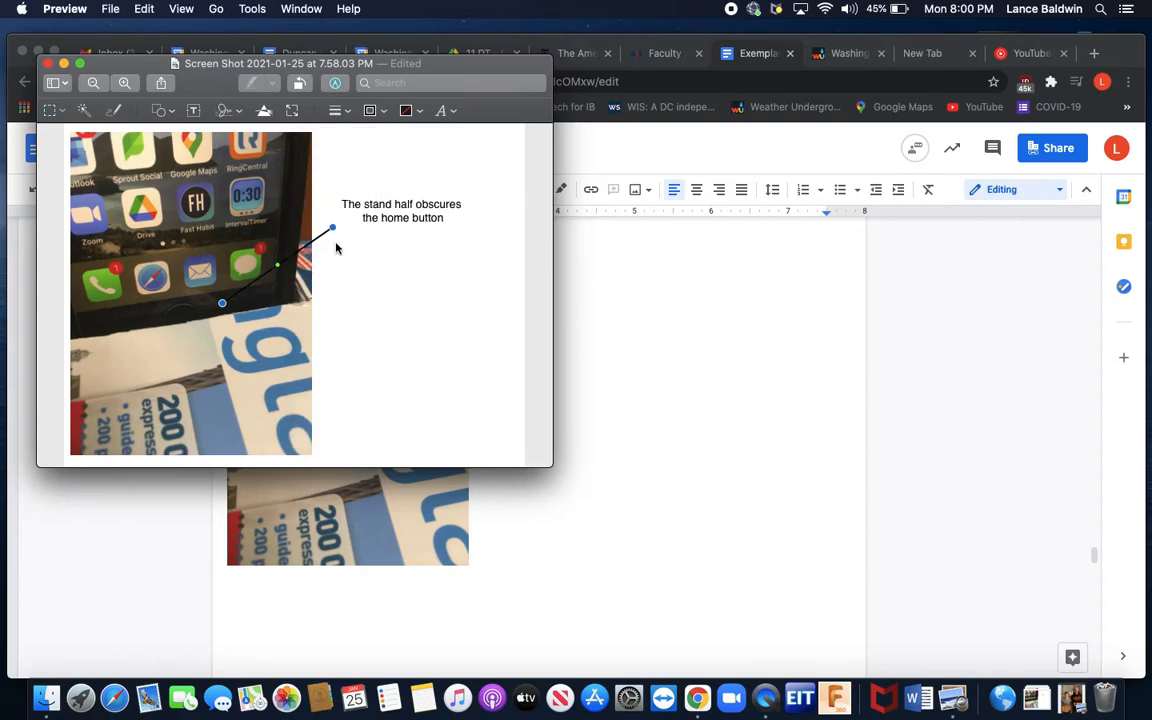
Step: Adjust the line's ends so it runs from the caption's second line to just beside the phone's home button
left_click_drag(332, 227, 349, 221)
left_click(221, 305)
left_click_drag(221, 305, 203, 301)
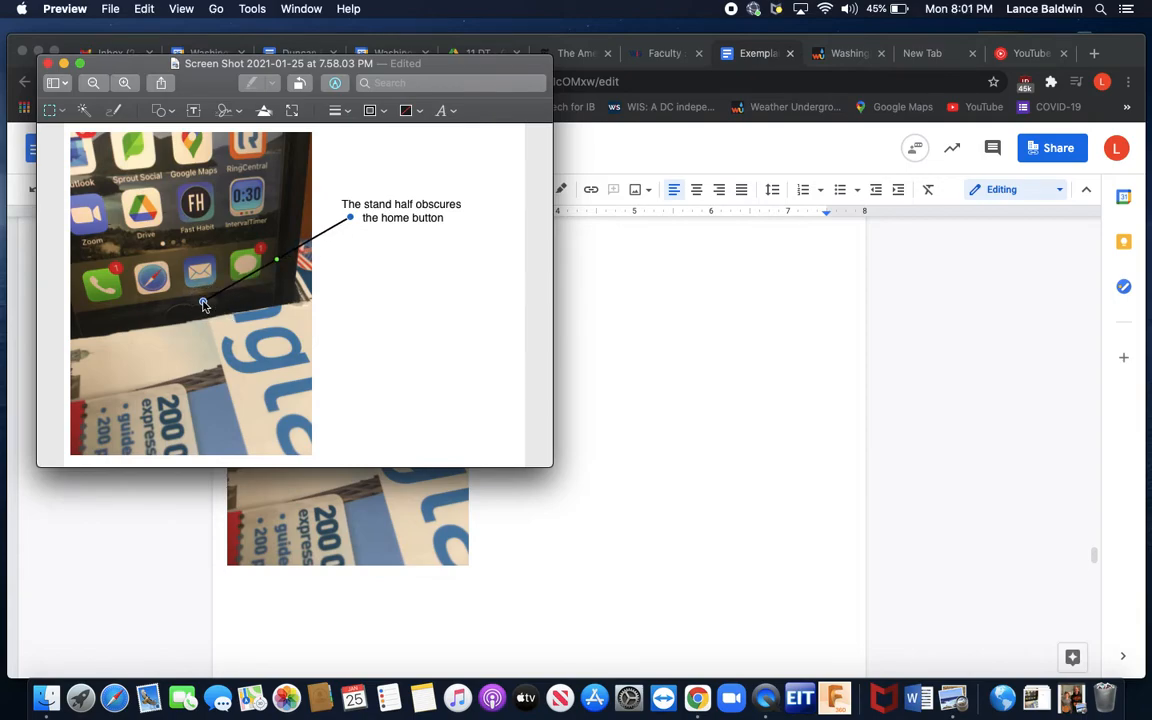
left_click(423, 332)
Step: Switch to Google Chrome and delete the unannotated phone photo from the design report
left_click(42, 695)
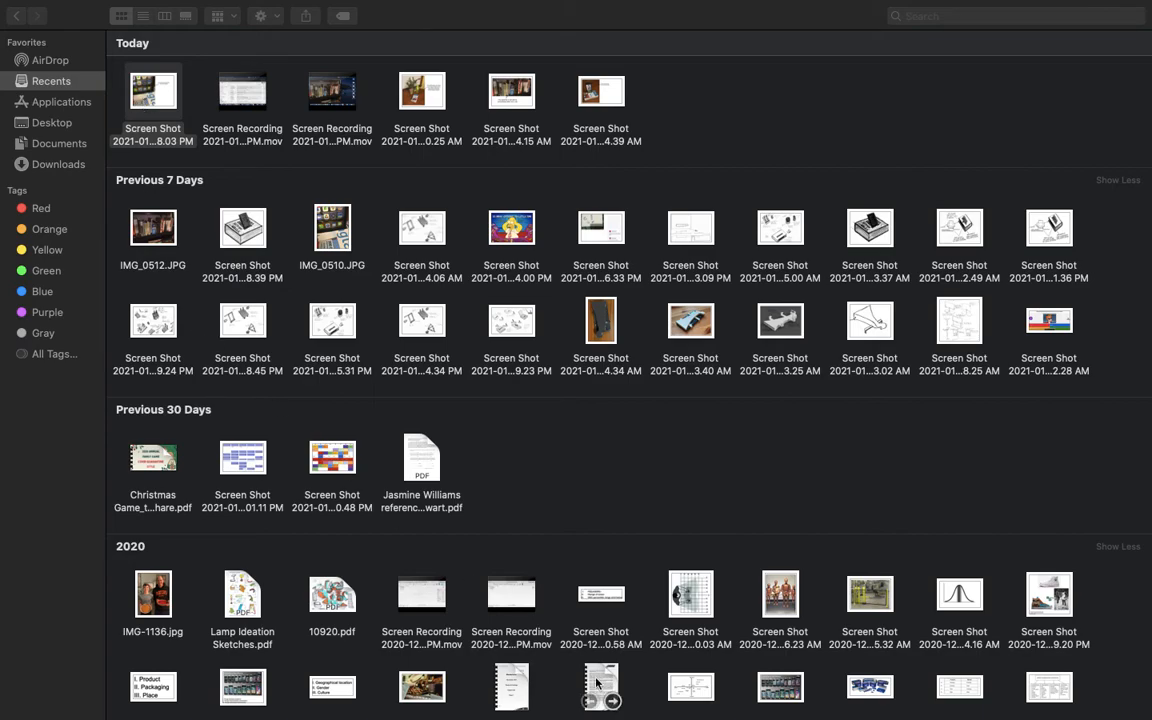
mouse_move(667, 718)
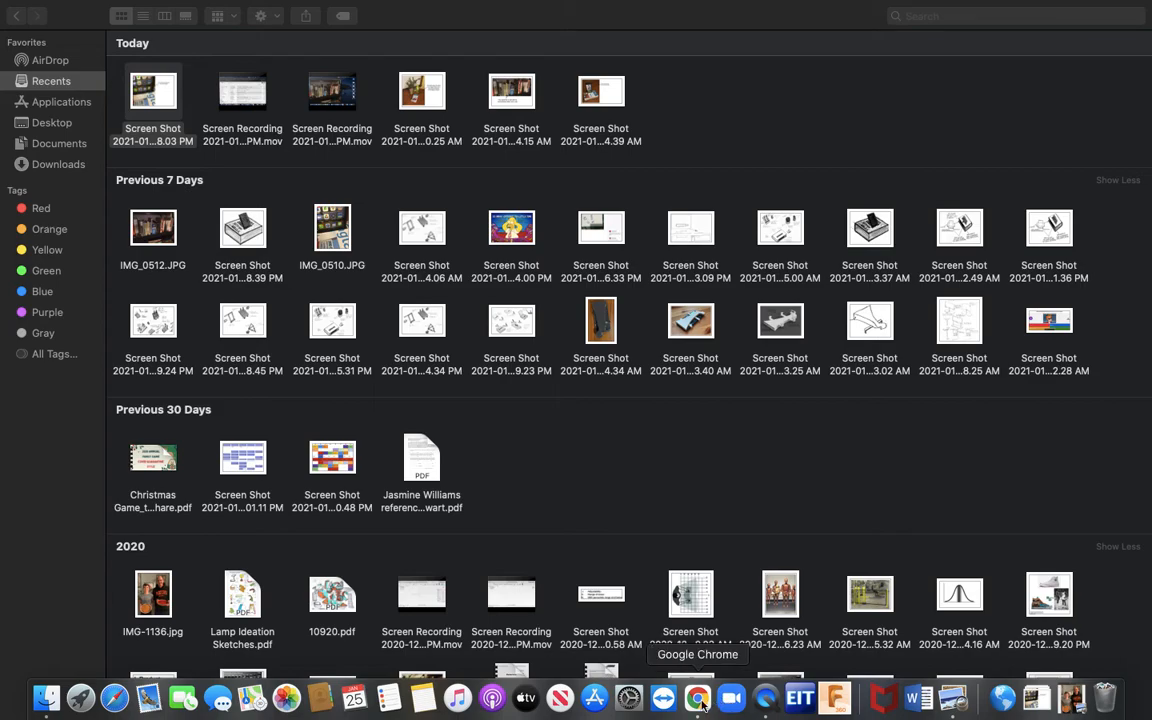
left_click(698, 699)
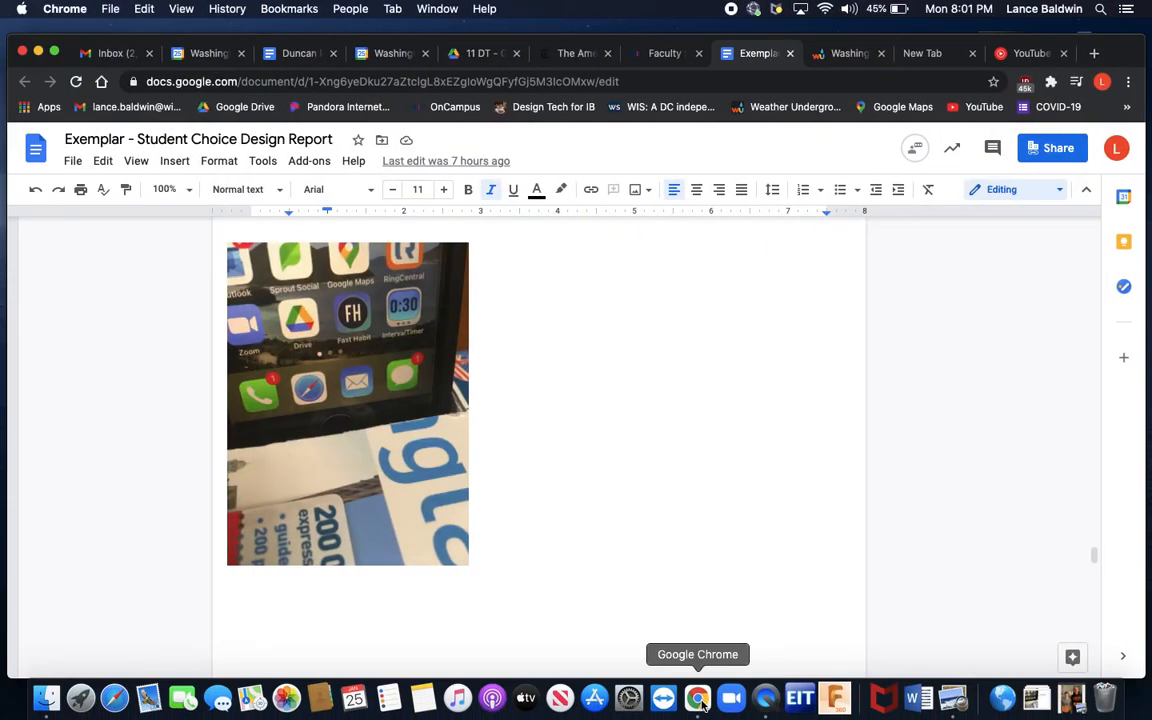
left_click(312, 357)
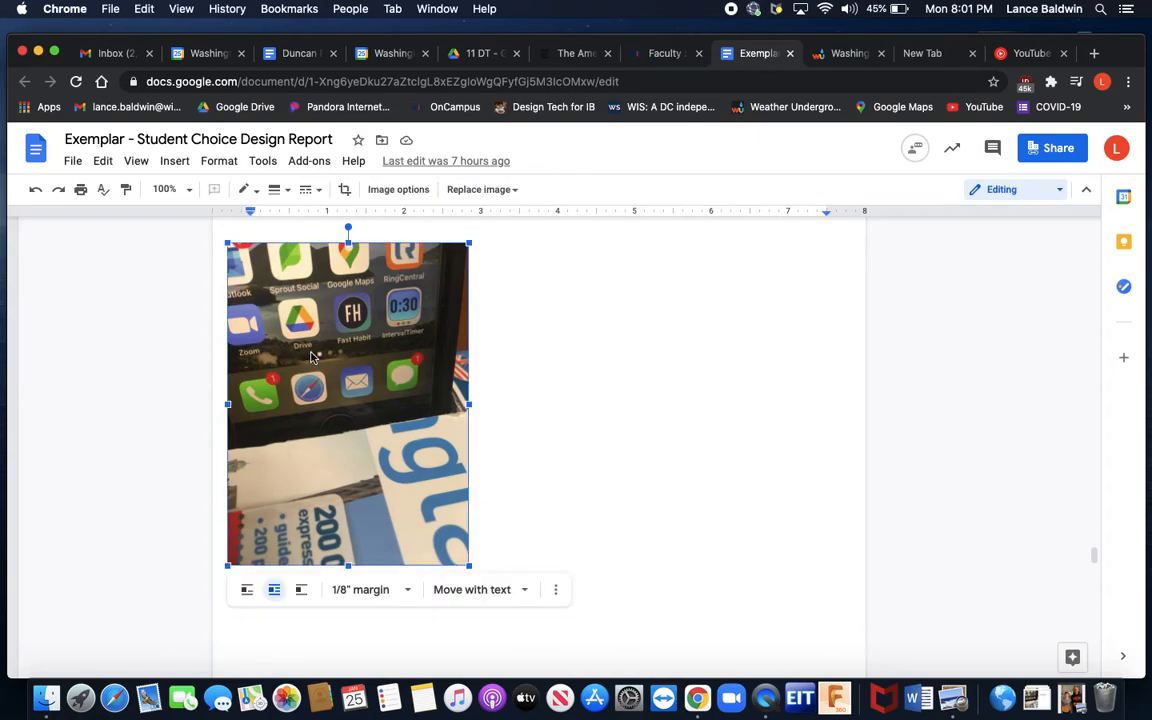
key("BackSpace")
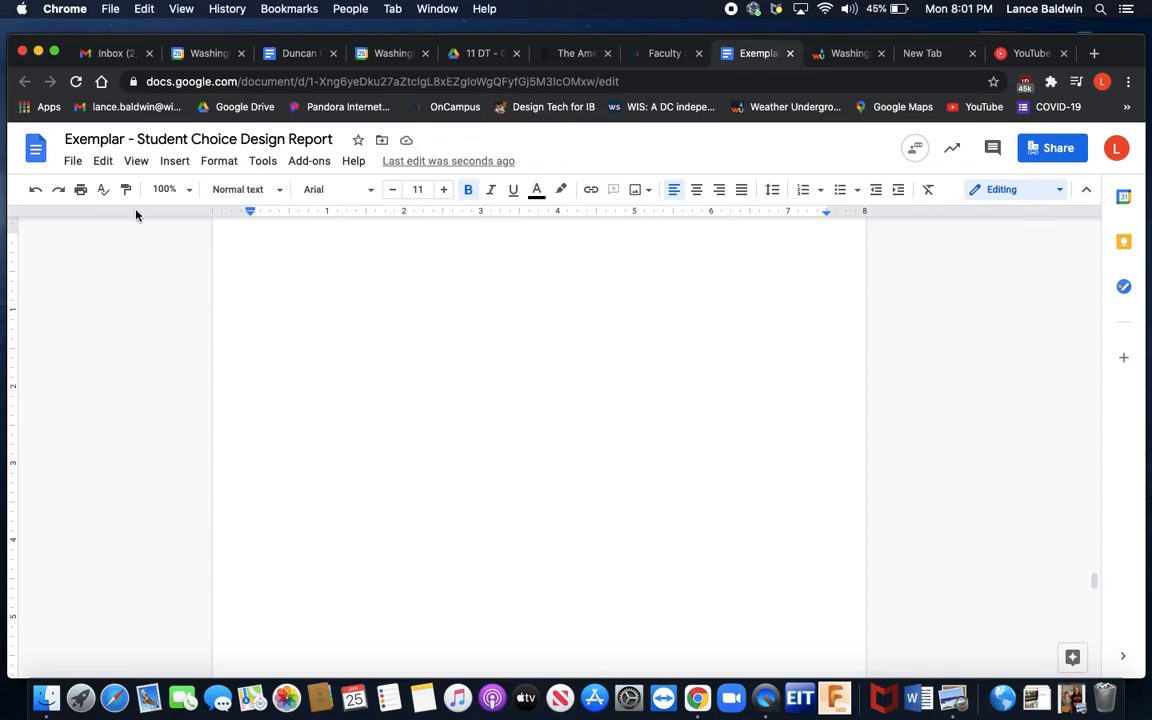
Step: Insert the annotated phone screenshot "Screen Shot 2021-01...8.03 PM" from the computer's Downloads folder into the report
left_click(172, 164)
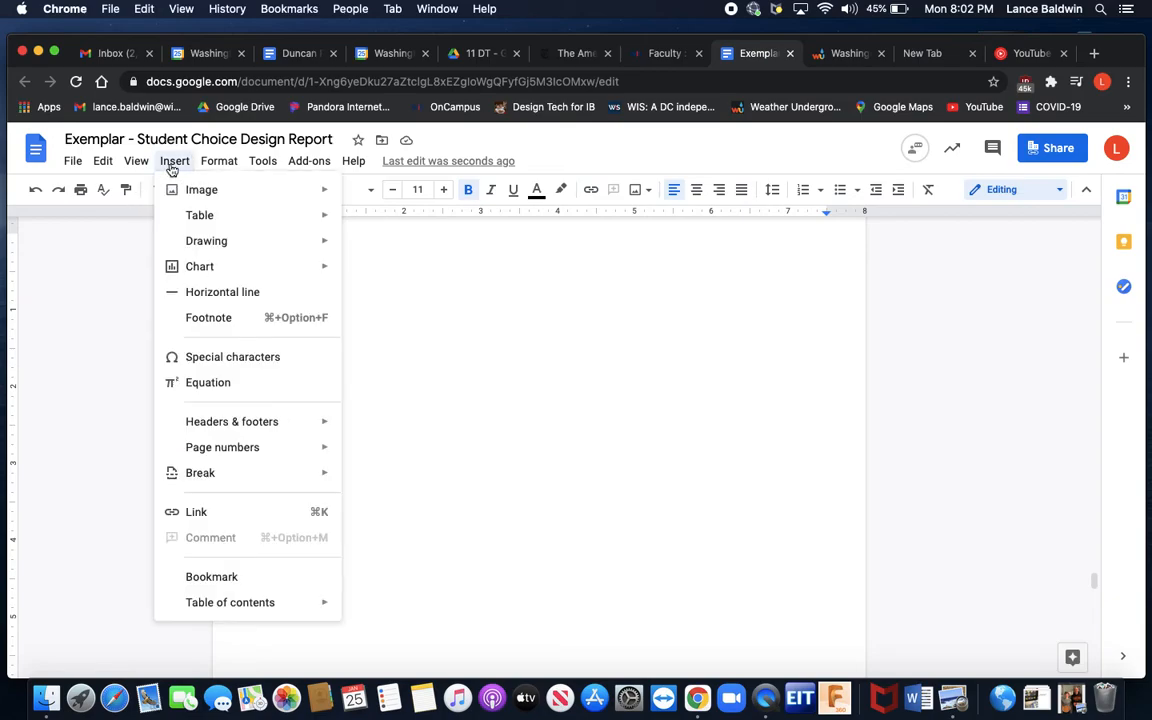
mouse_move(190, 189)
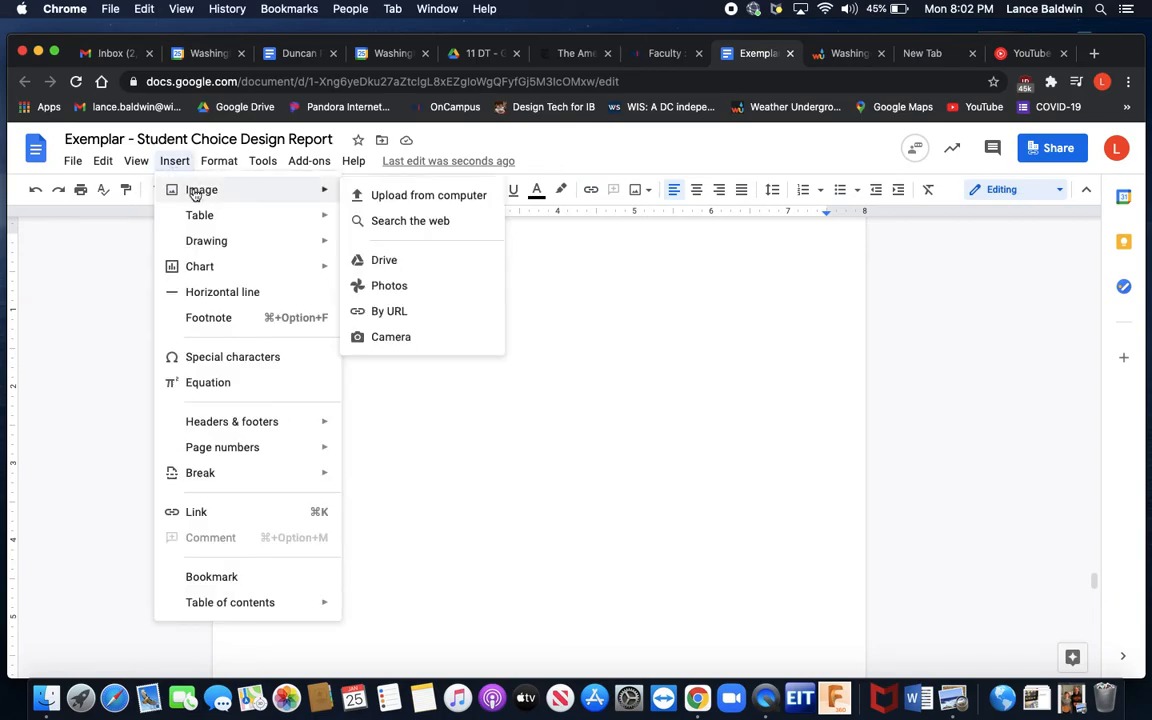
left_click(386, 200)
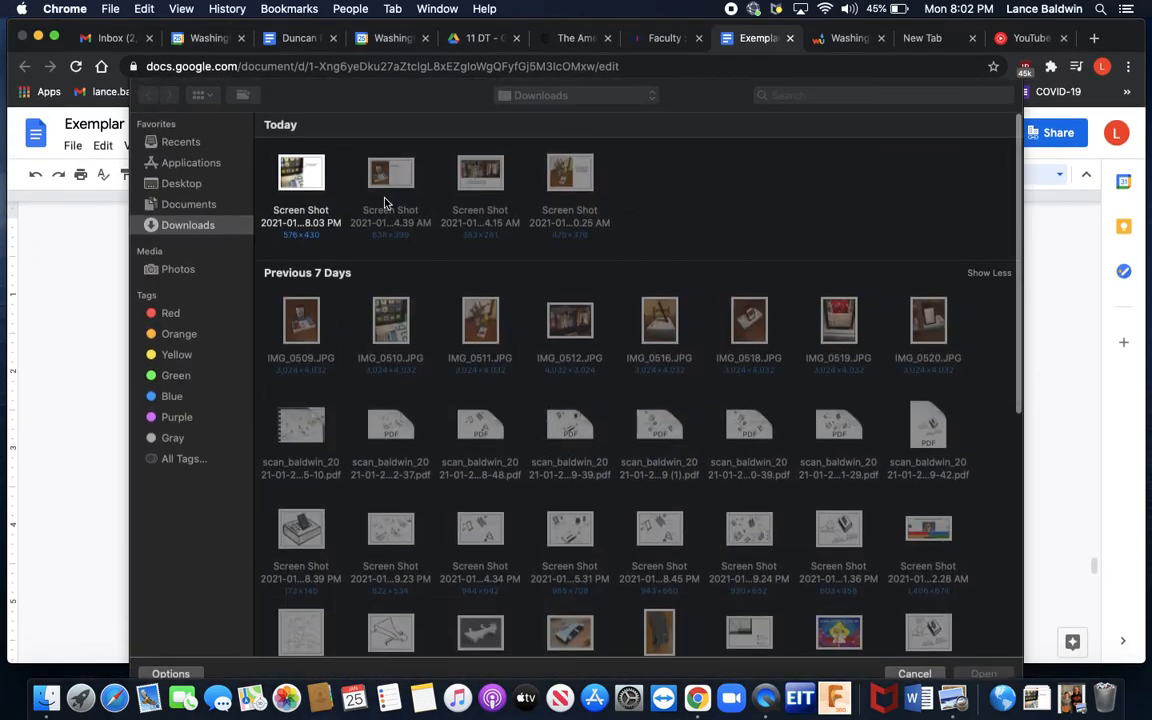
double_click(295, 170)
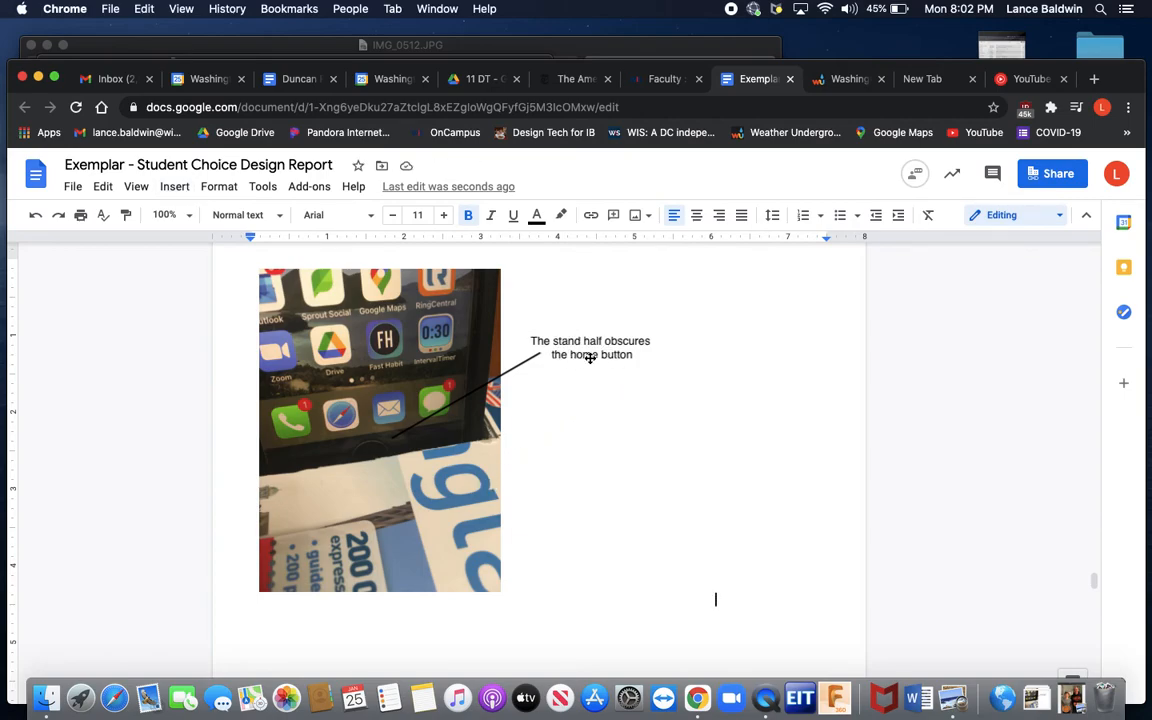
Step: Try enlarging the annotated image proportionally to nearly the full width between the page margins, check its fit, and undo the resize
left_click(436, 460)
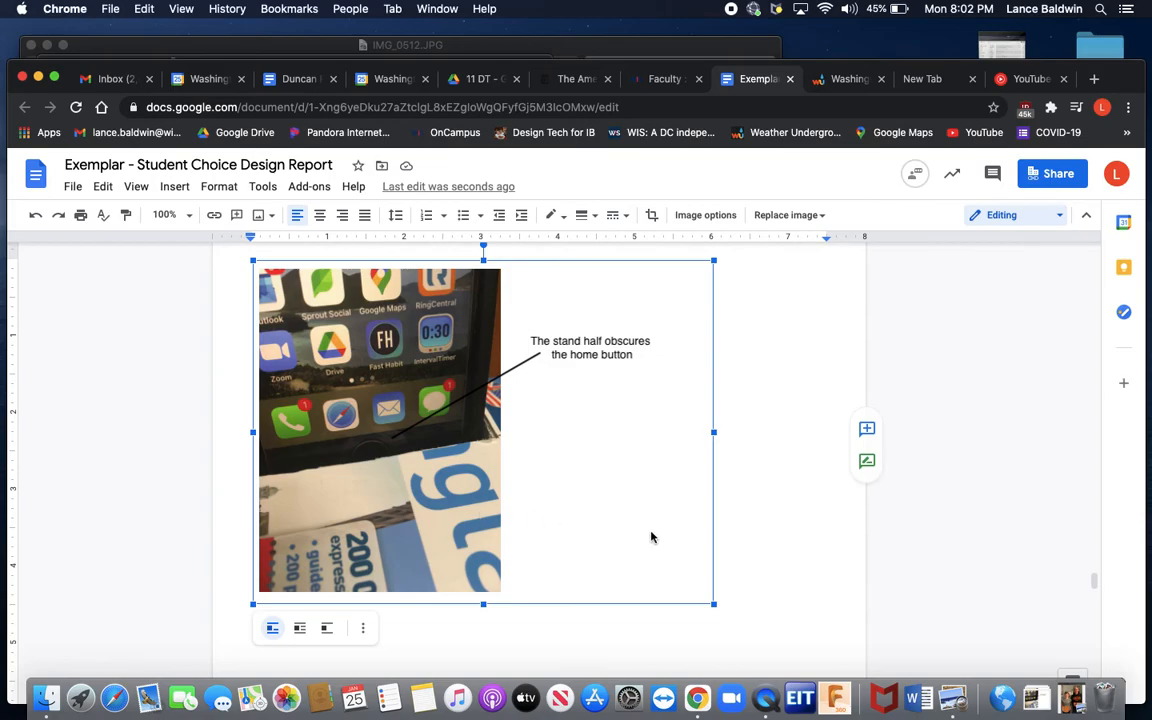
left_click_drag(714, 604, 816, 645)
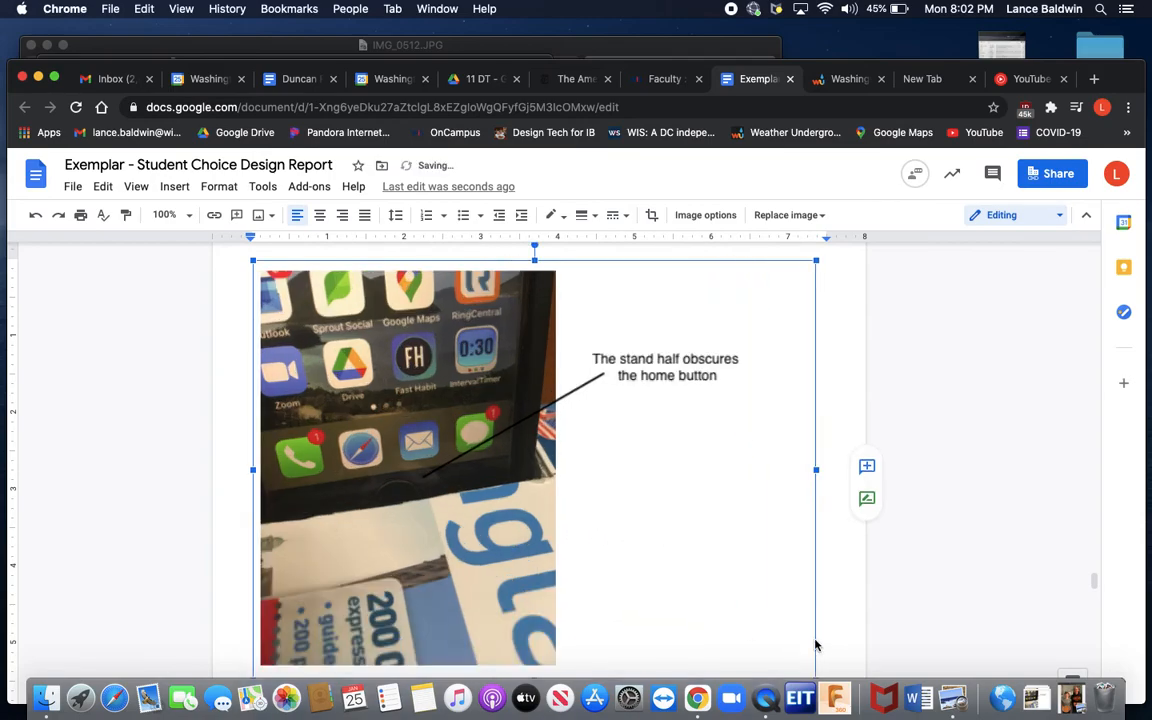
scroll(709, 383, "up", 3)
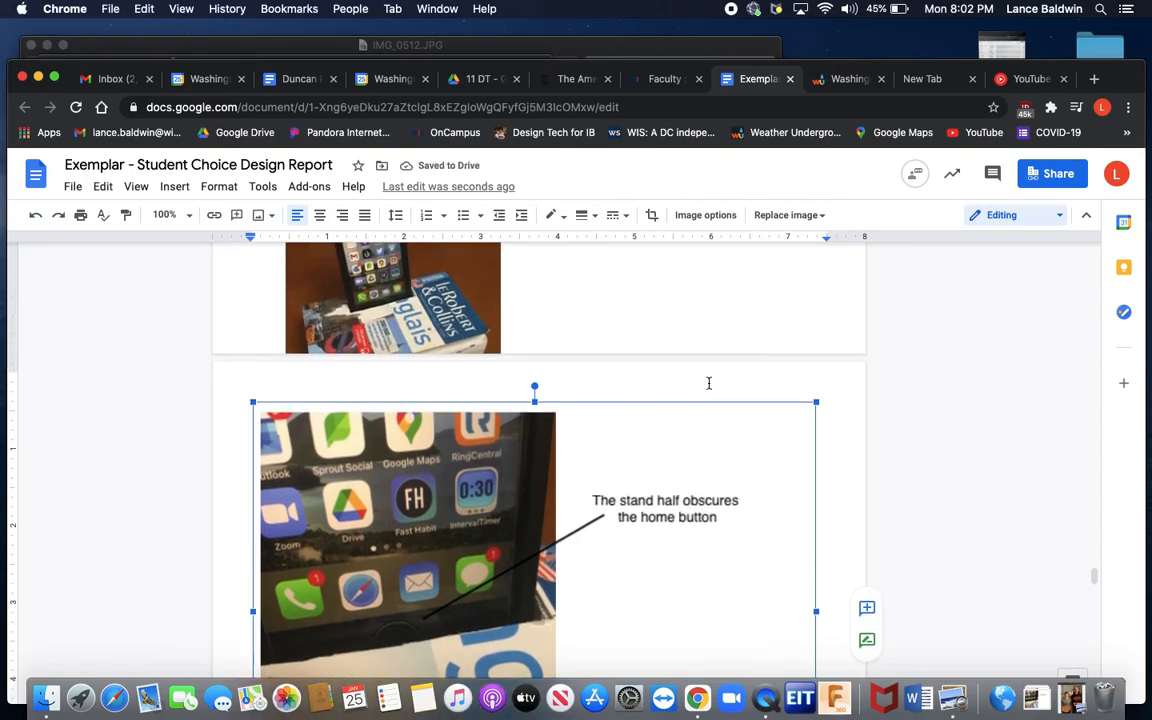
scroll(709, 383, "up", 5)
scroll(709, 385, "down", 8)
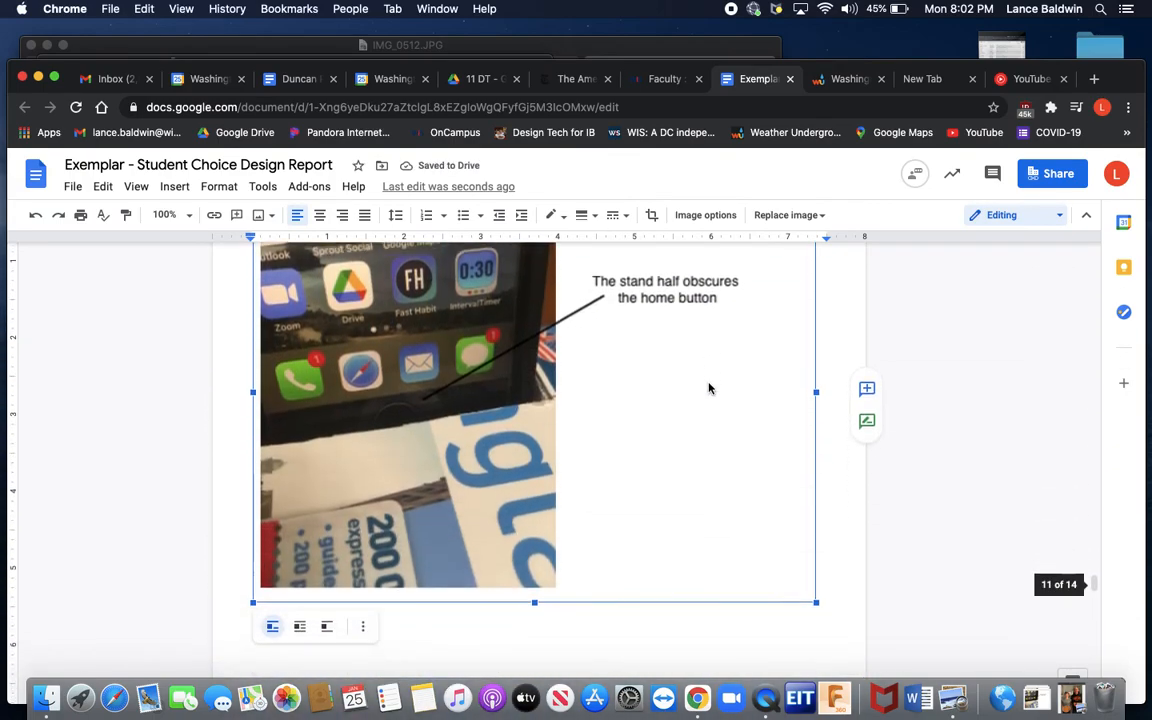
scroll(709, 388, "up", 3)
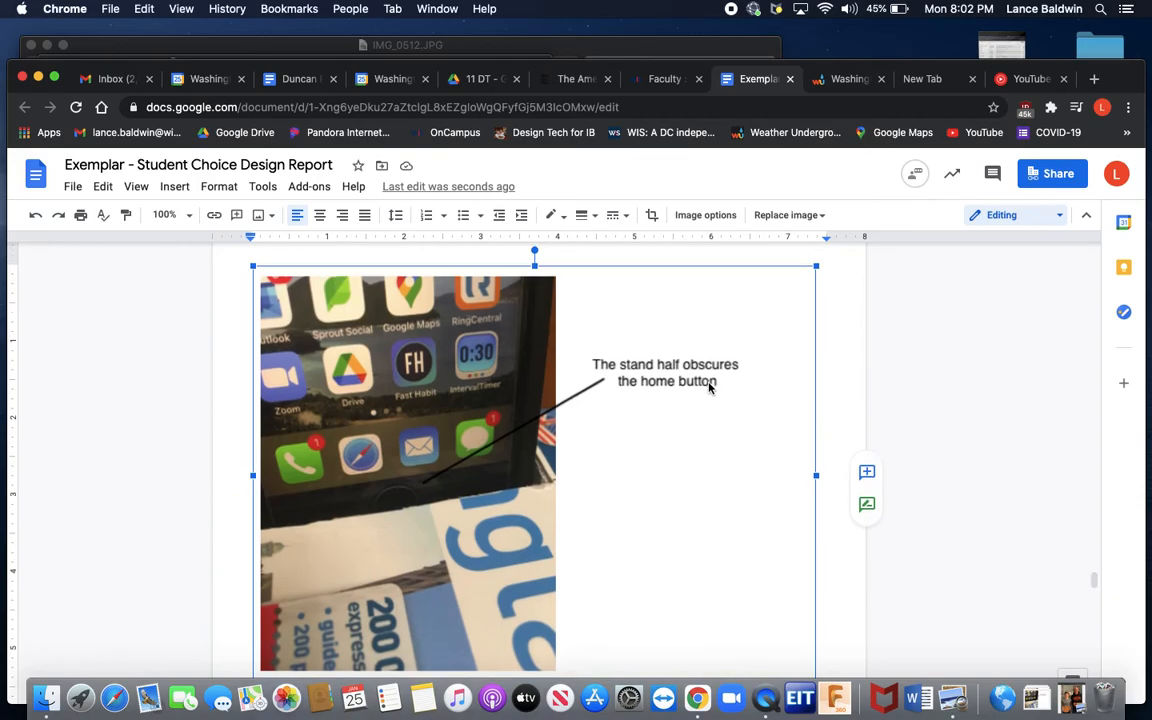
key("super+z")
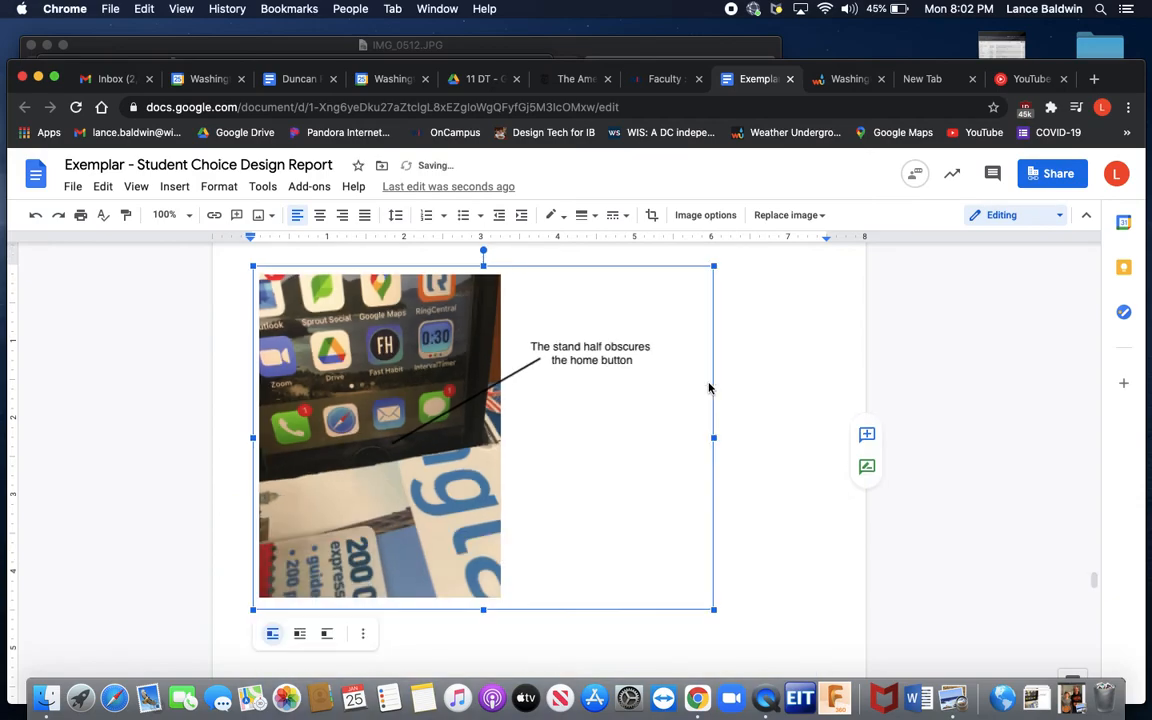